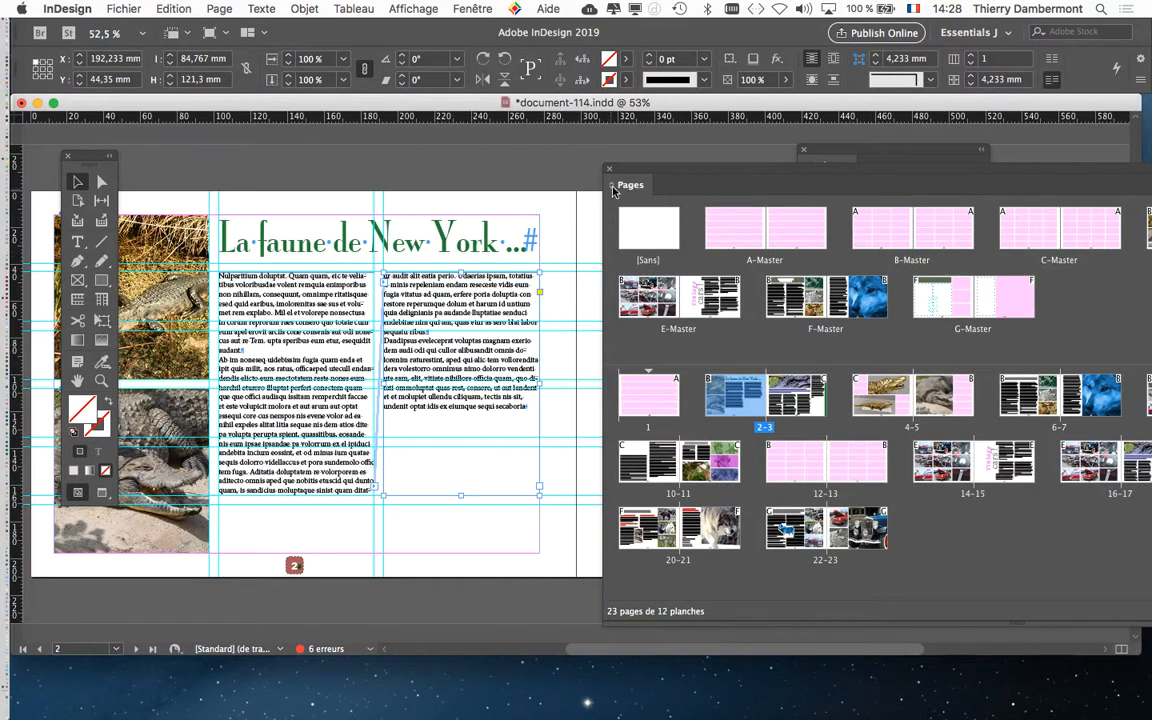
Go to page 6 and examine its numbered title, keeping the Pages panel clear of the layout.
drag(638, 176, 607, 126)
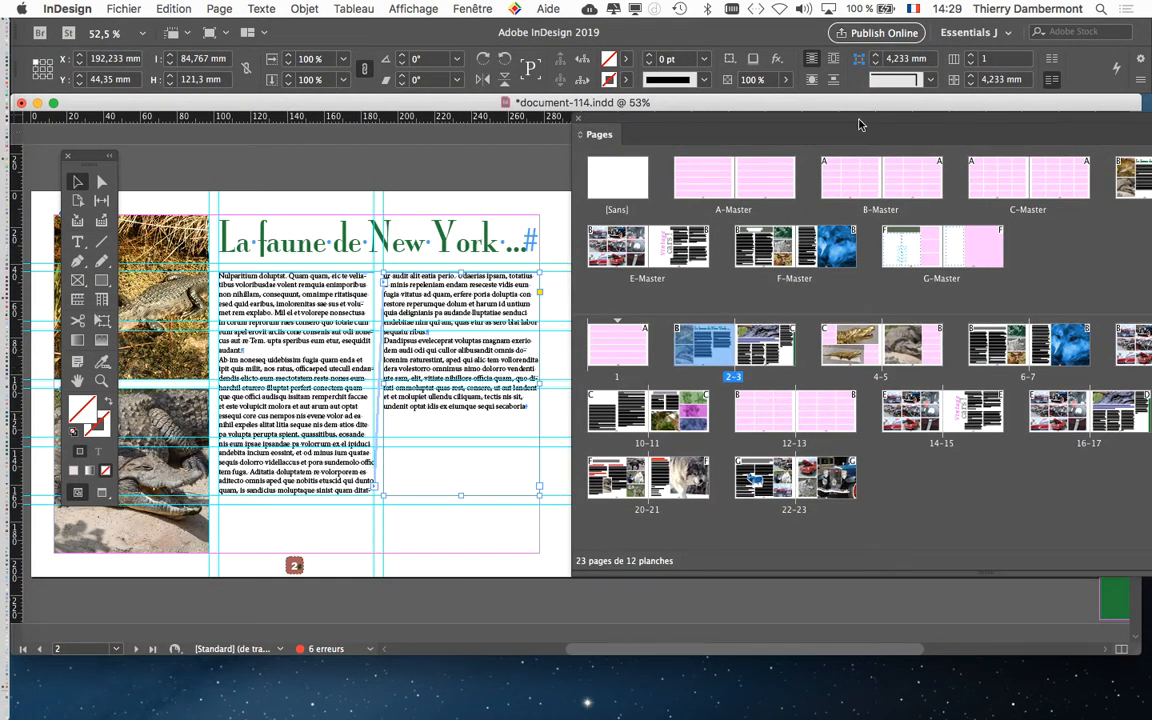
drag(861, 123, 683, 131)
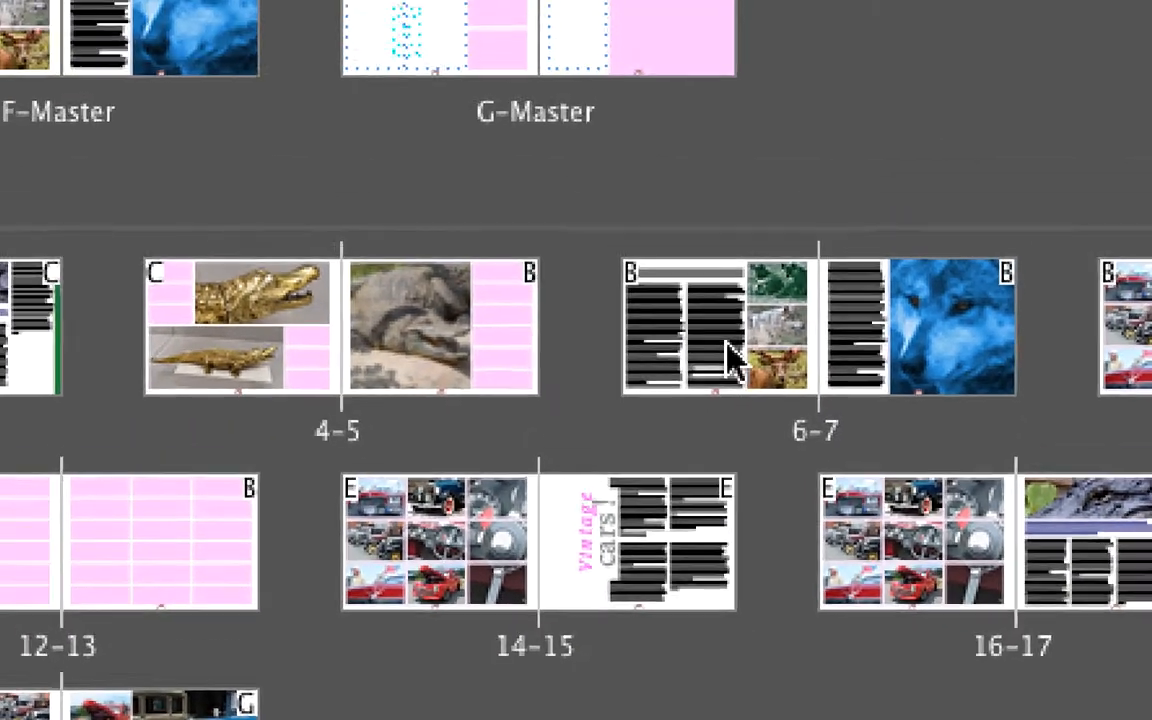
click(750, 352)
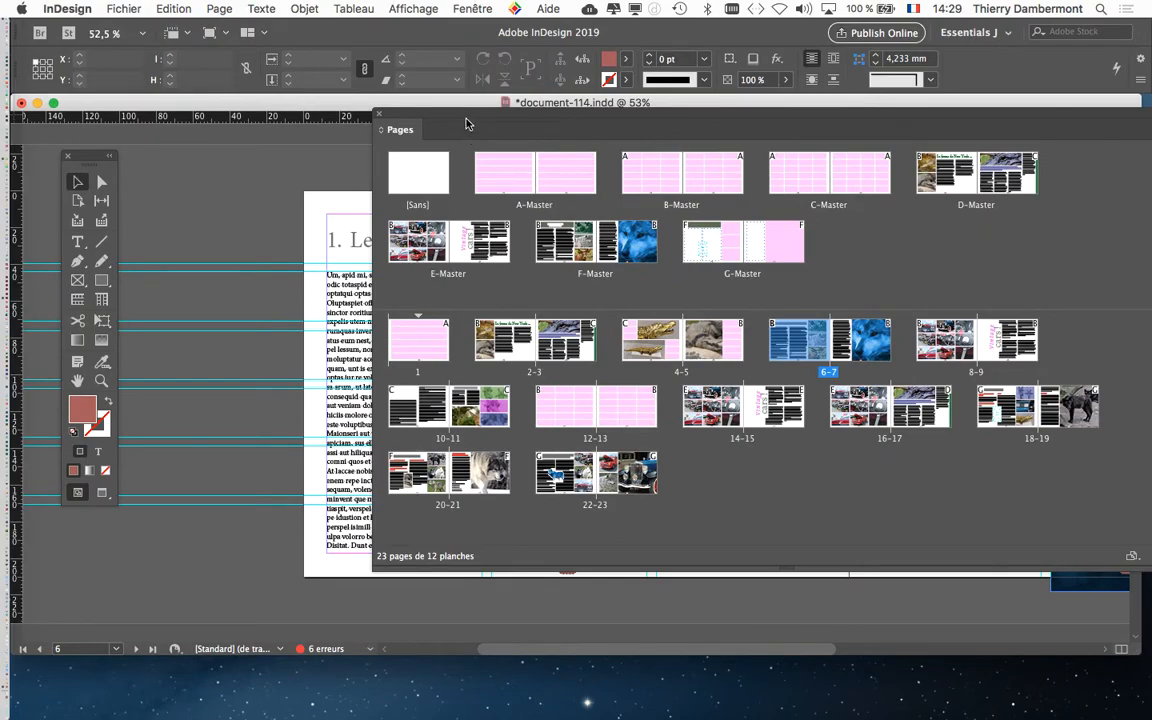
drag(466, 124, 806, 149)
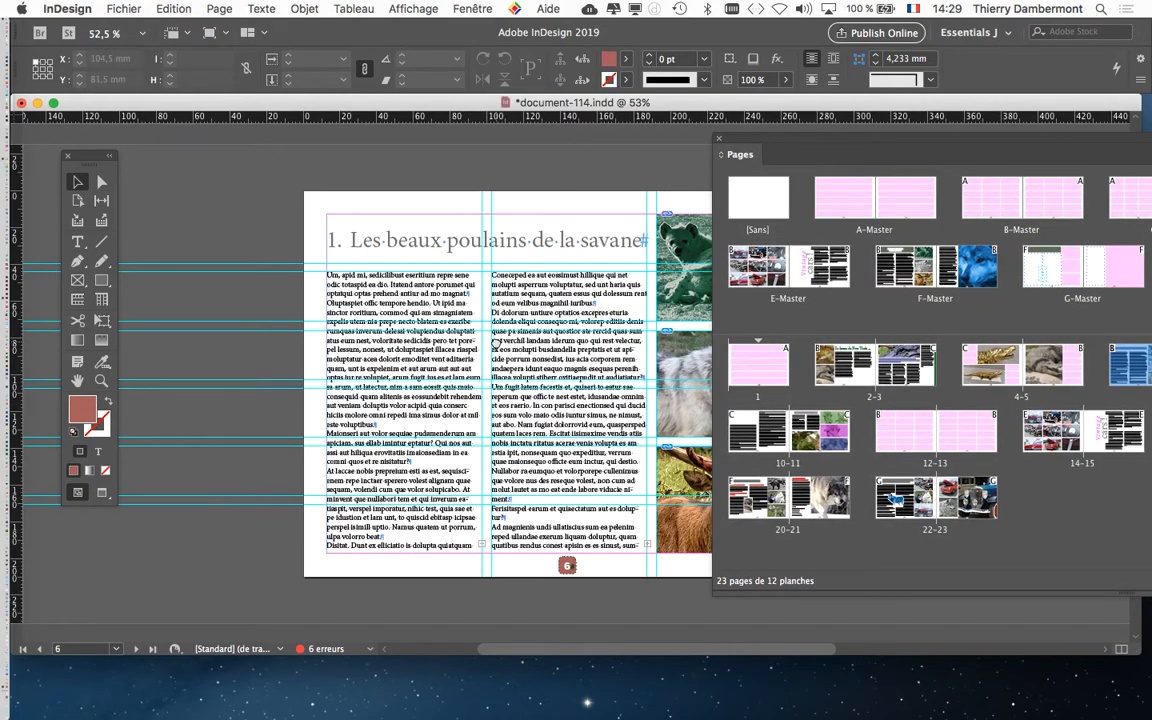
scroll(495, 344, right, 5)
scroll(495, 344, down, 2)
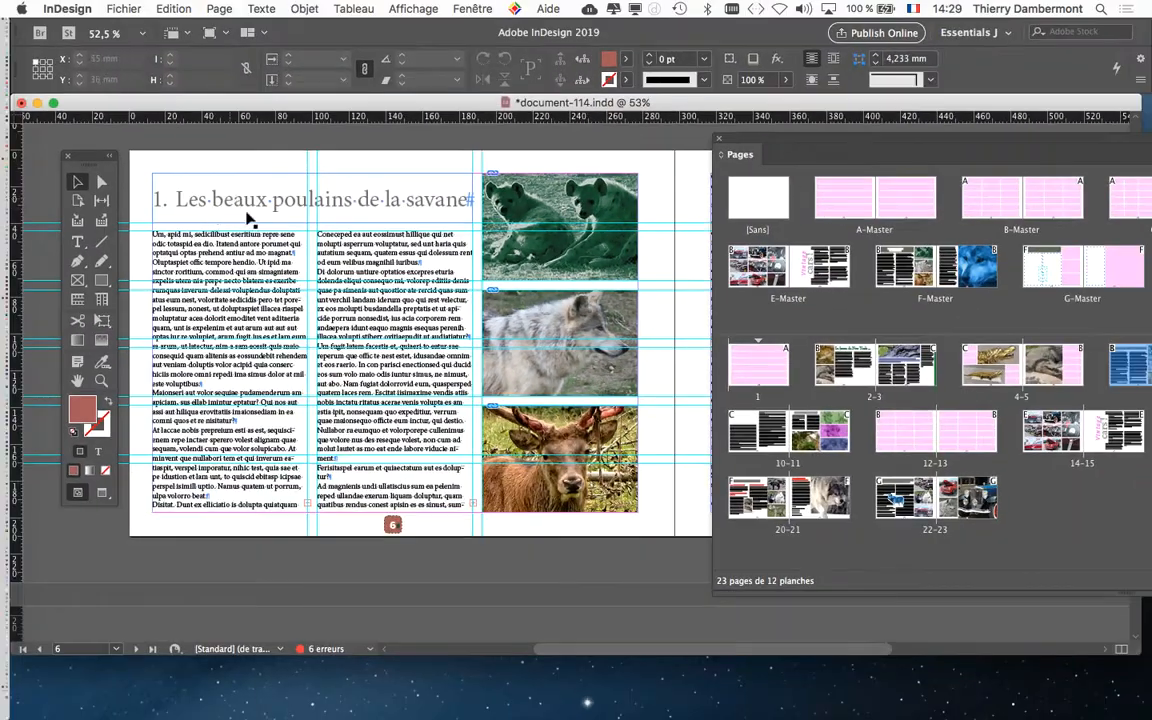
Go to pages 18, 20 and 22 in turn and examine the numbered title on each one.
drag(709, 132, 433, 103)
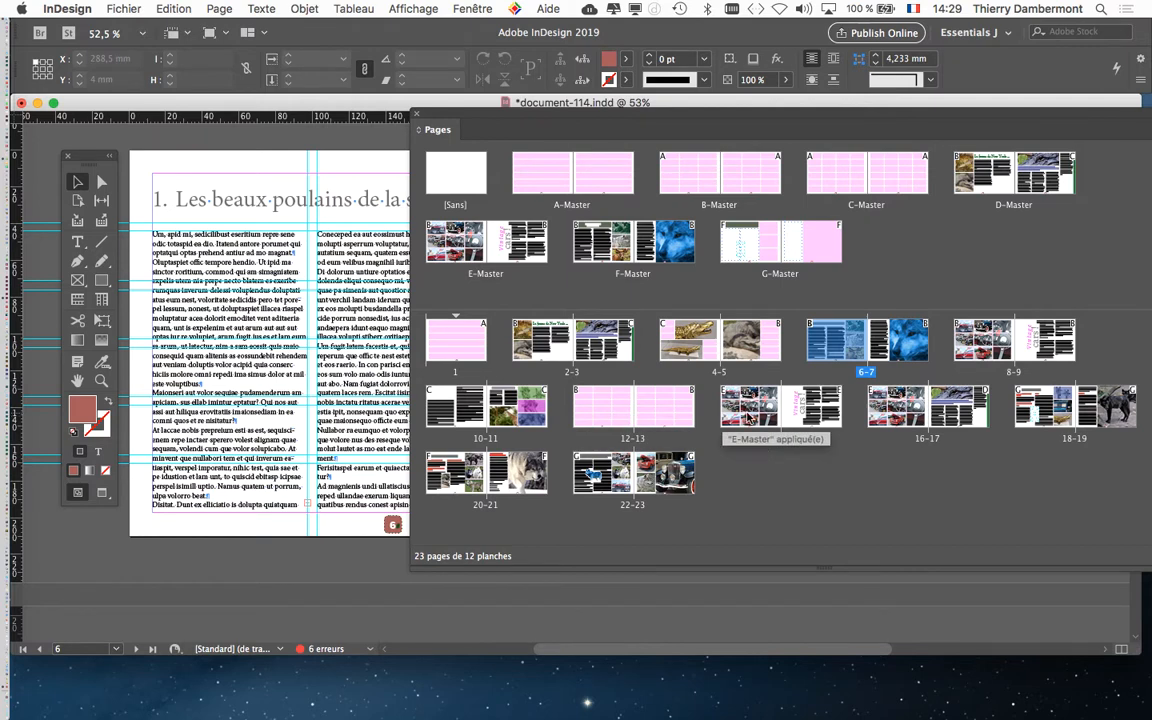
double_click(1035, 404)
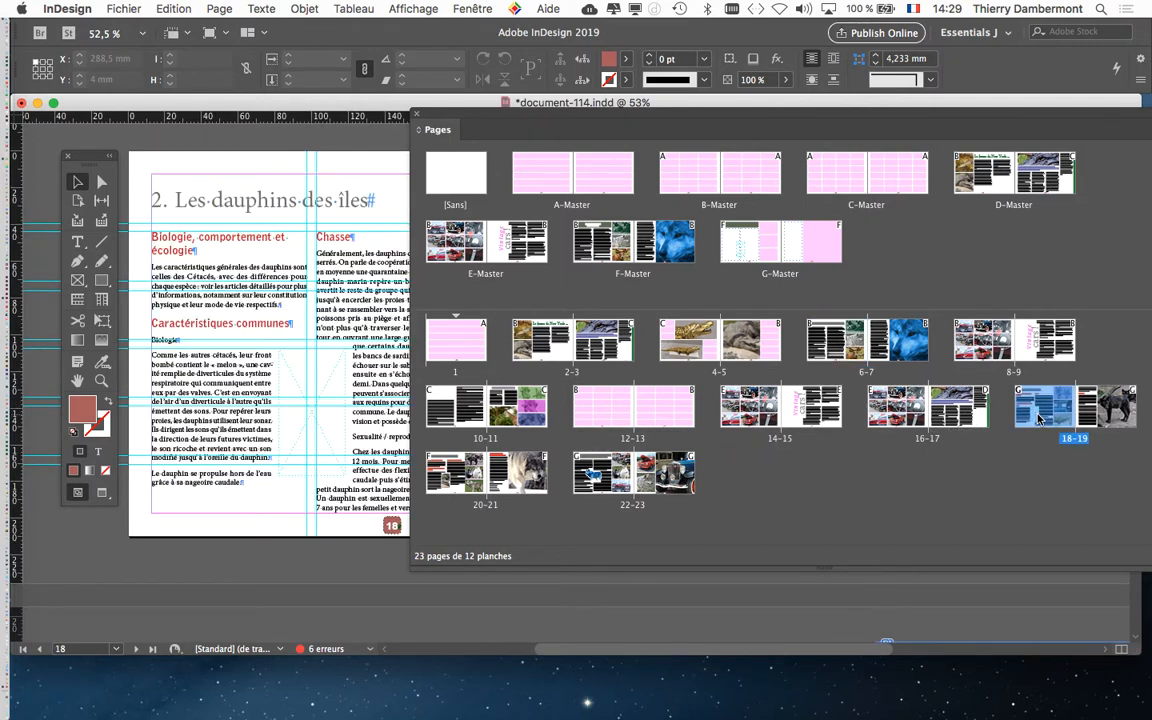
drag(478, 120, 755, 156)
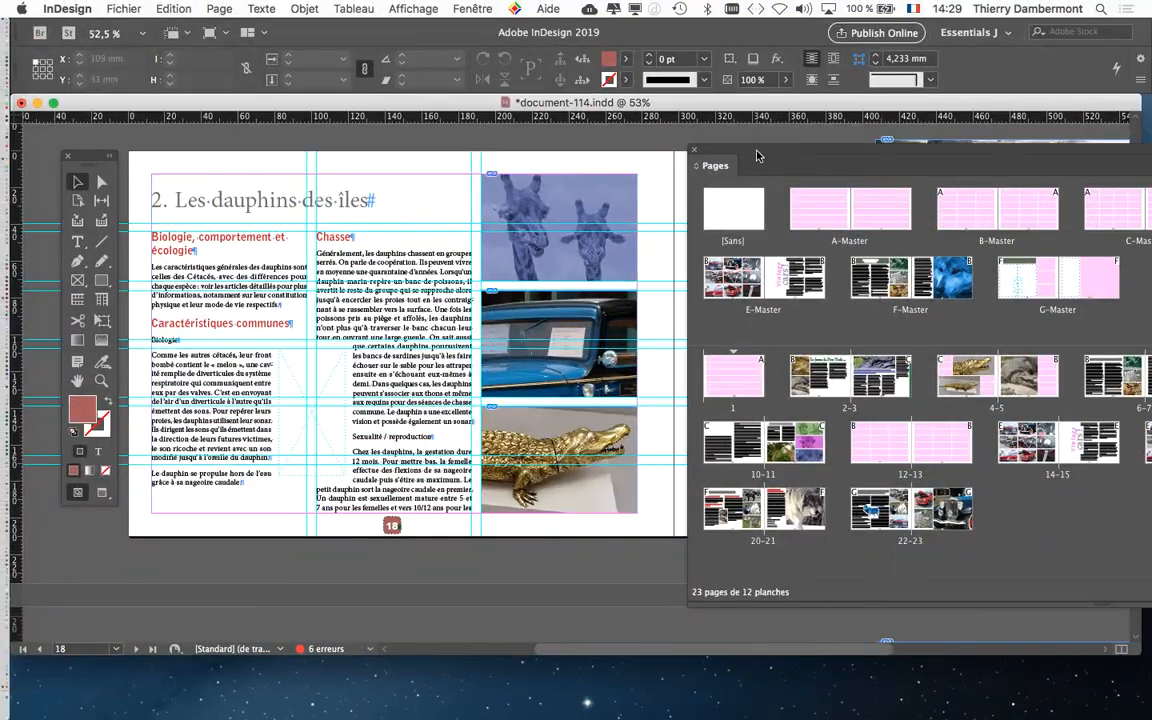
drag(763, 152, 486, 64)
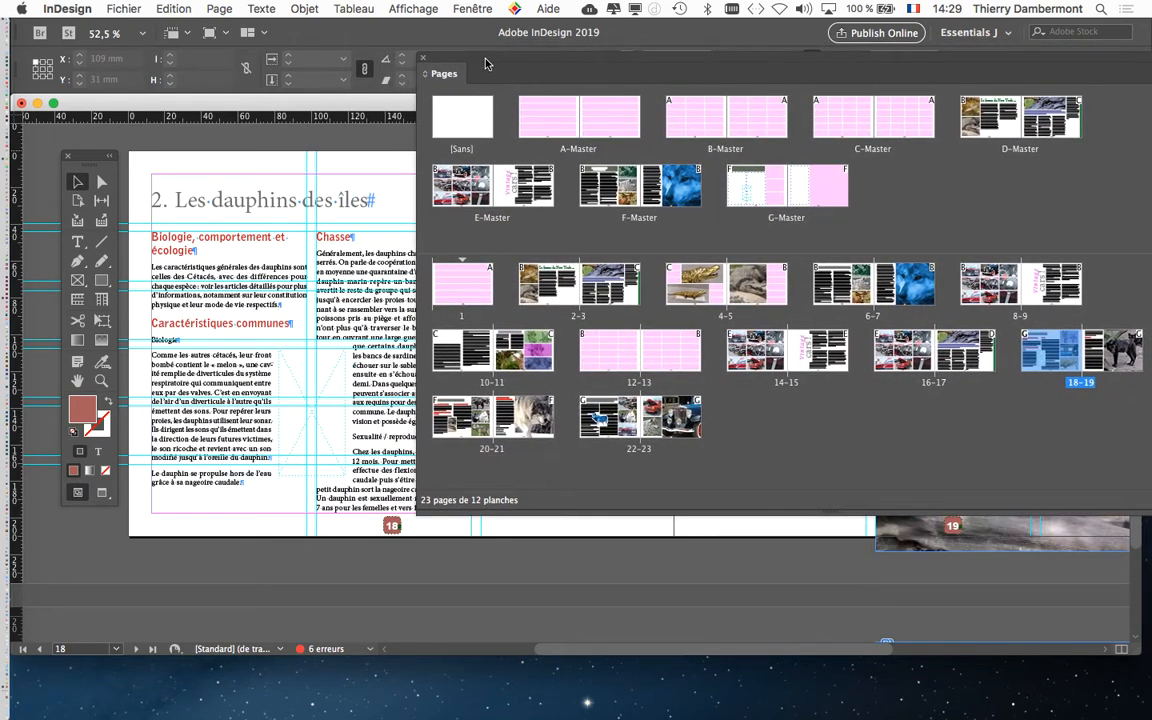
double_click(457, 432)
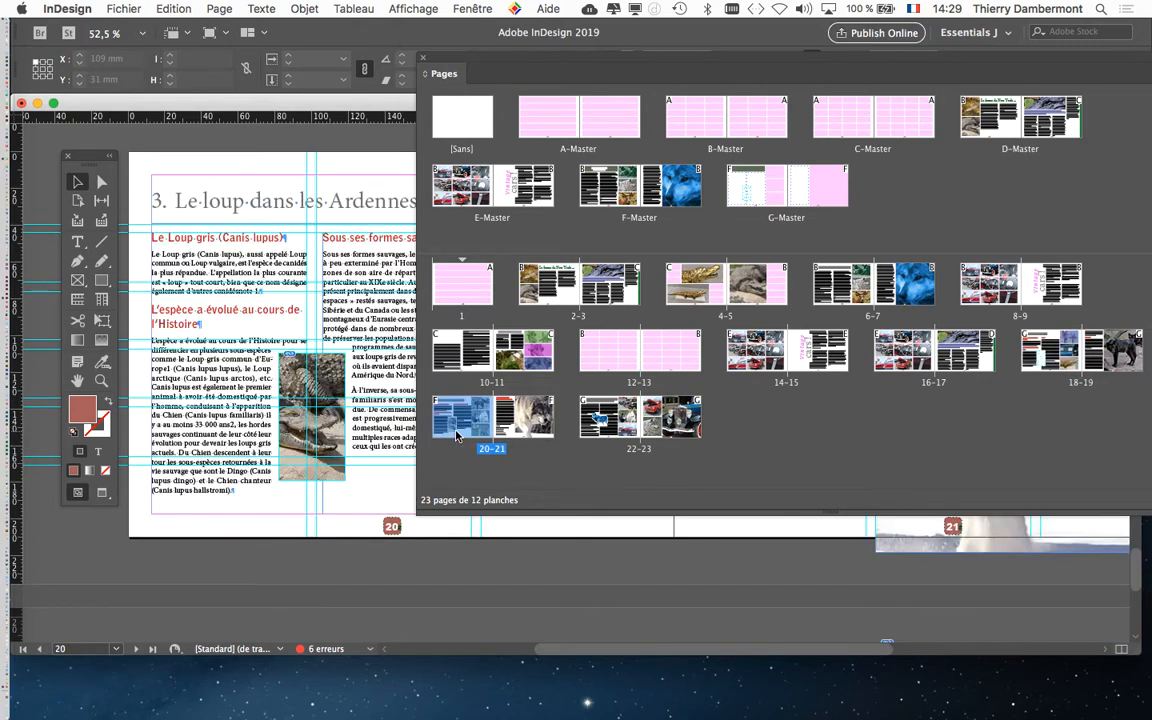
drag(504, 66, 573, 66)
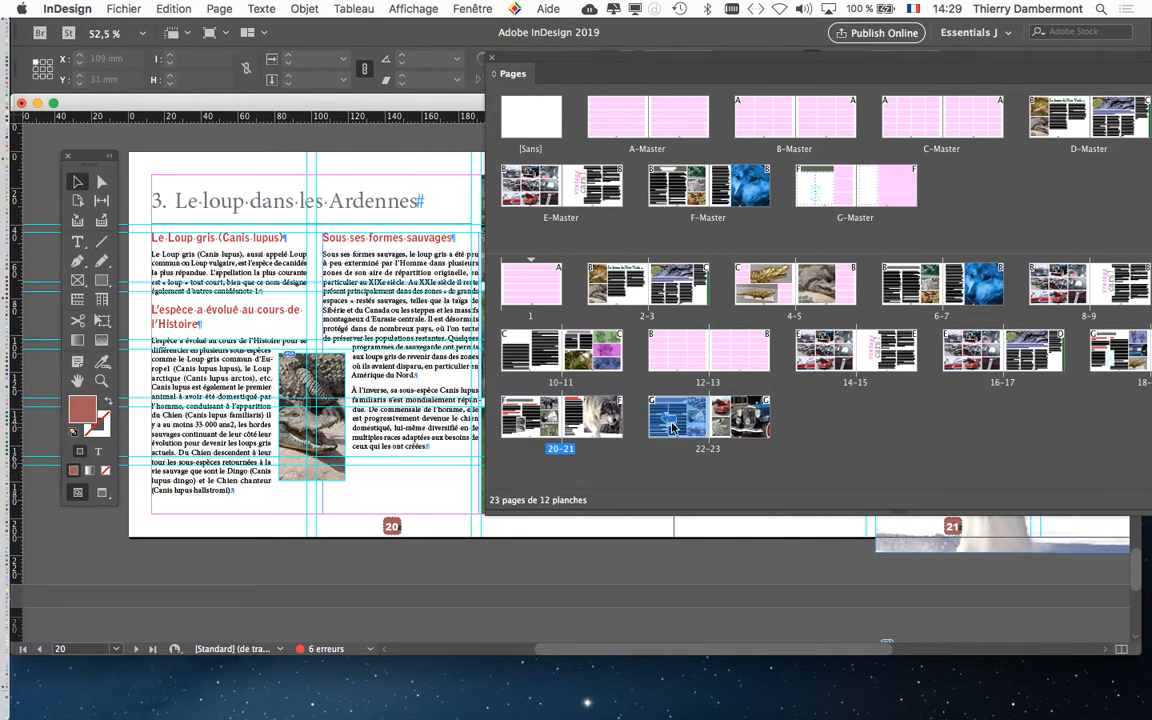
double_click(655, 425)
drag(560, 63, 744, 82)
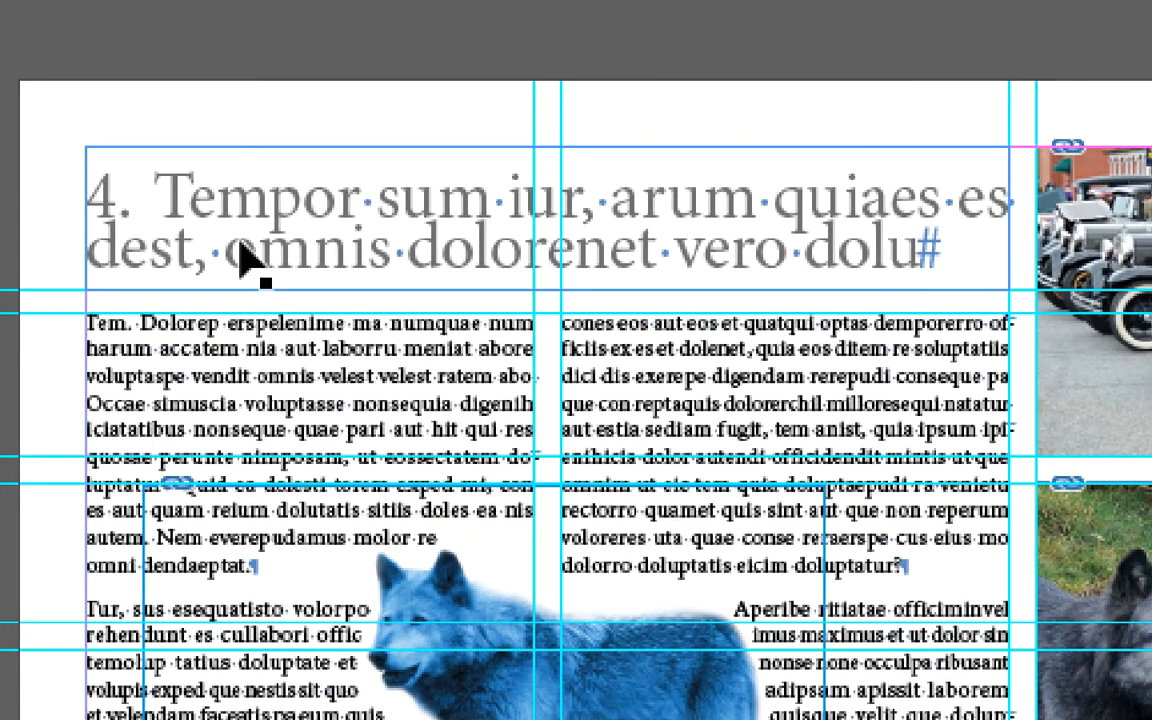
Place the text cursor in the title on page 22 and display Paragraph Styles to check which style it uses.
click(242, 246)
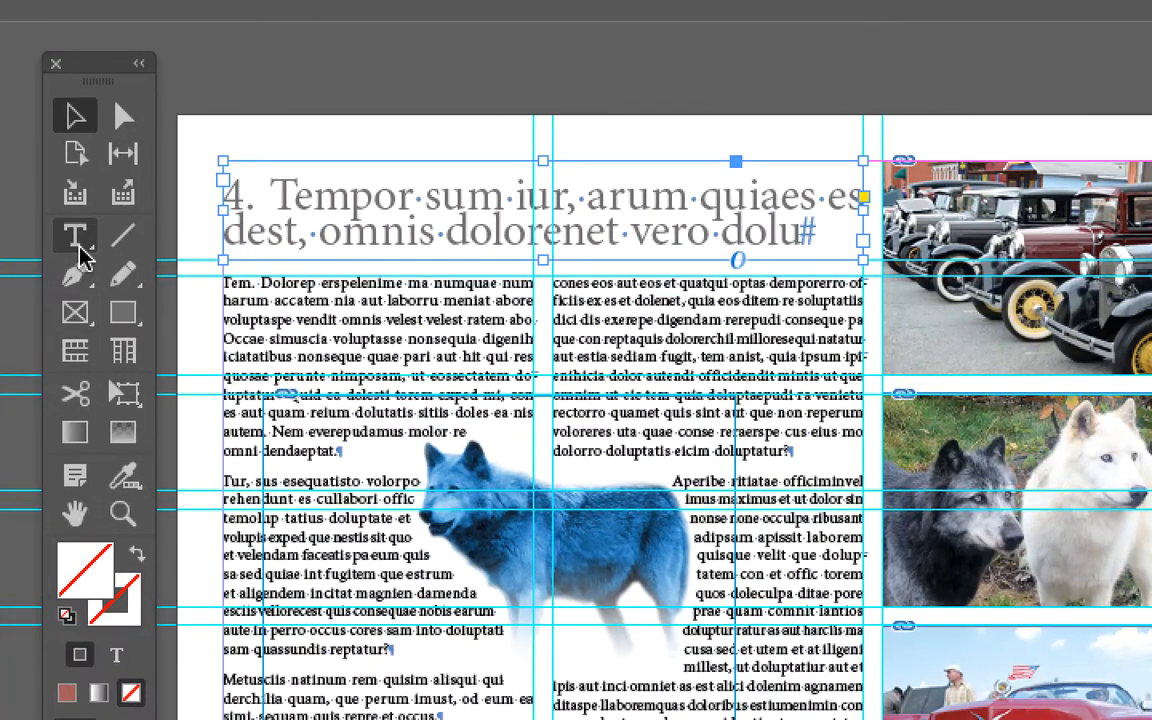
click(78, 243)
click(320, 195)
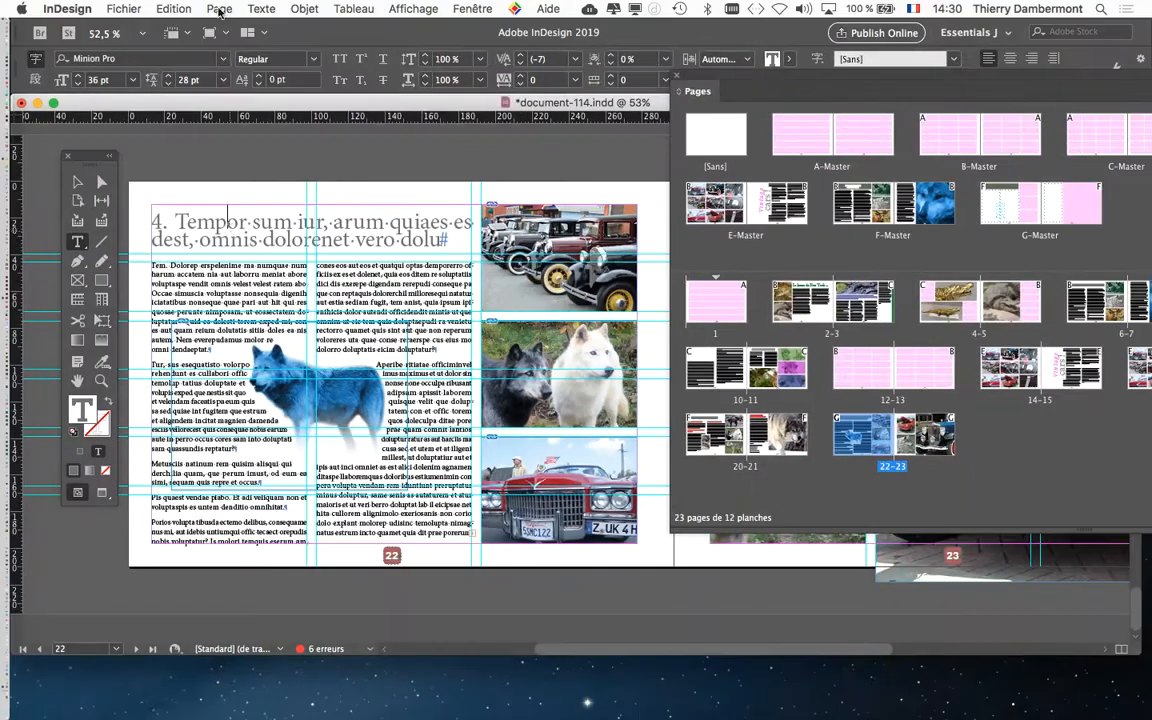
click(261, 8)
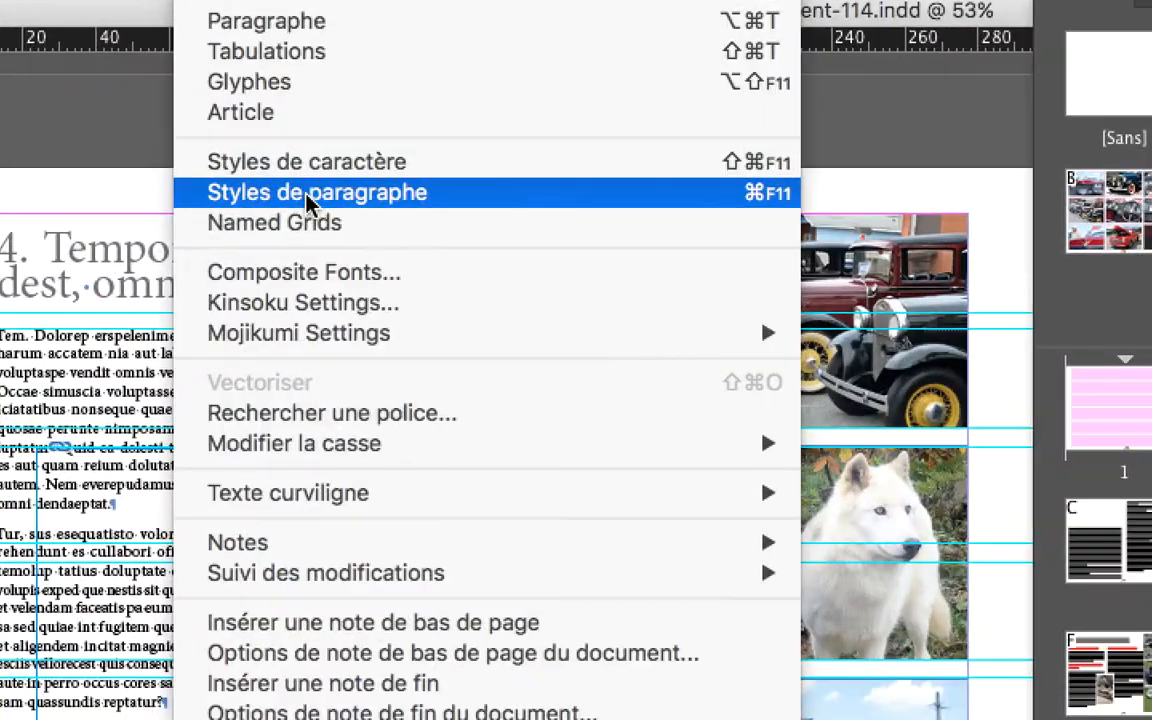
click(307, 195)
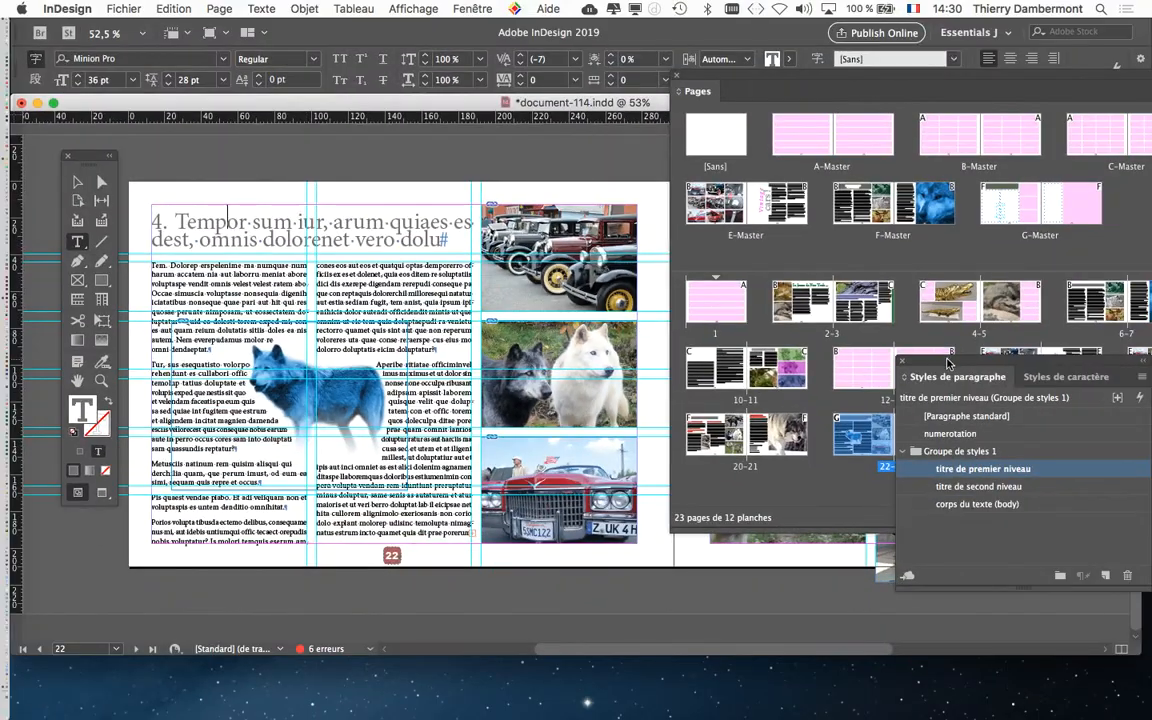
drag(948, 362, 247, 287)
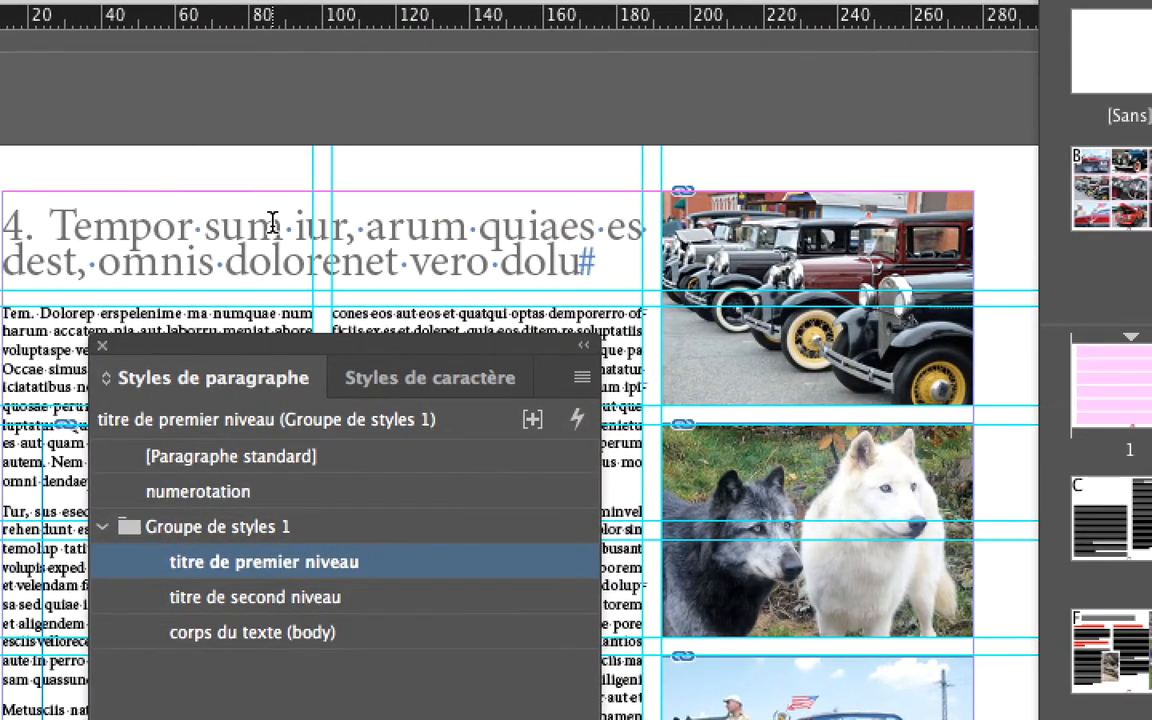
click(286, 221)
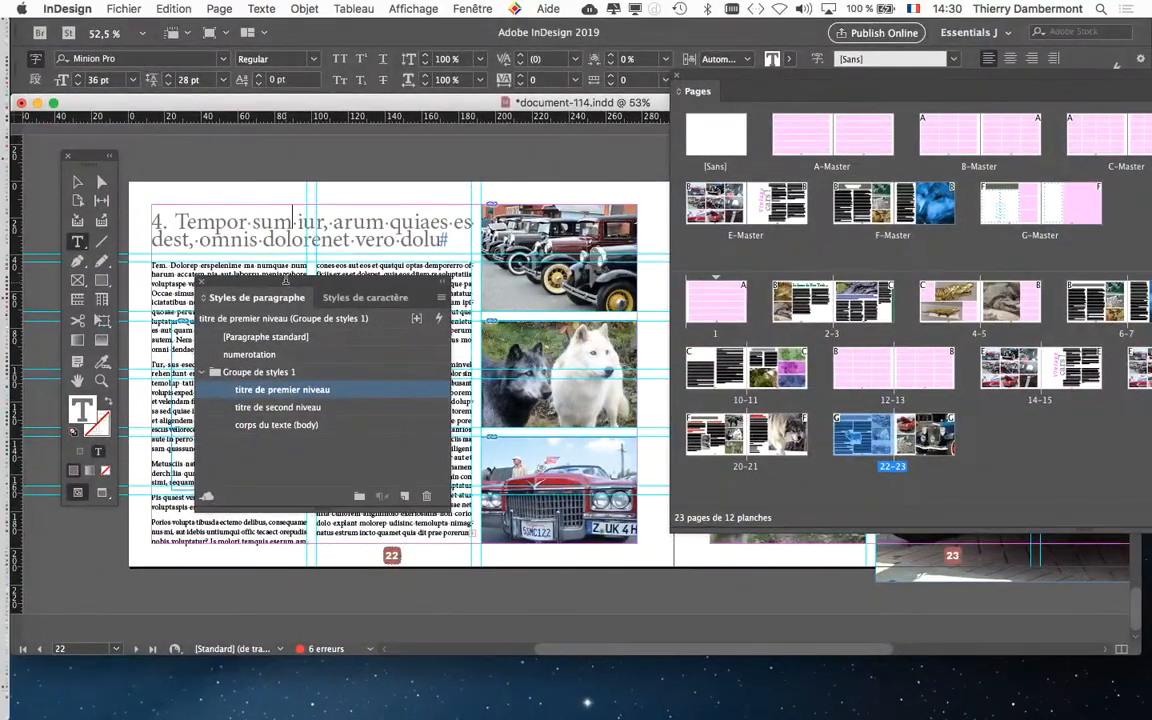
Go to page 2 and place the Paragraph Styles panel below the "La faune de New York ..." title.
drag(283, 283, 592, 115)
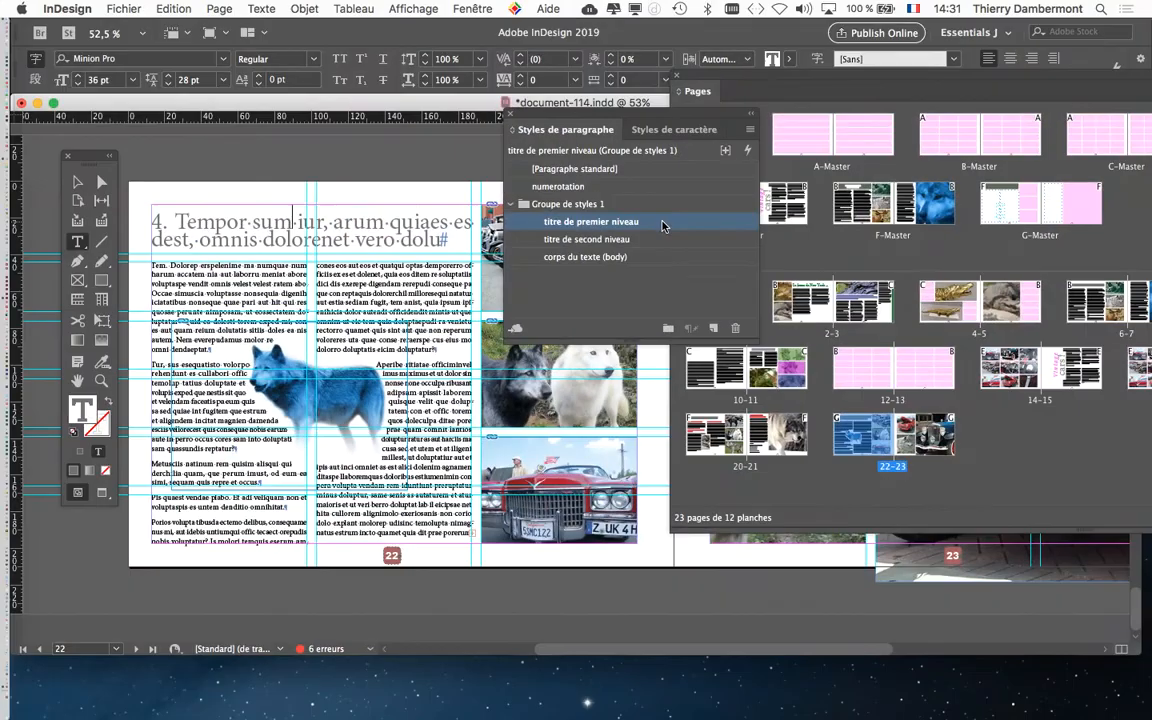
drag(591, 117, 216, 381)
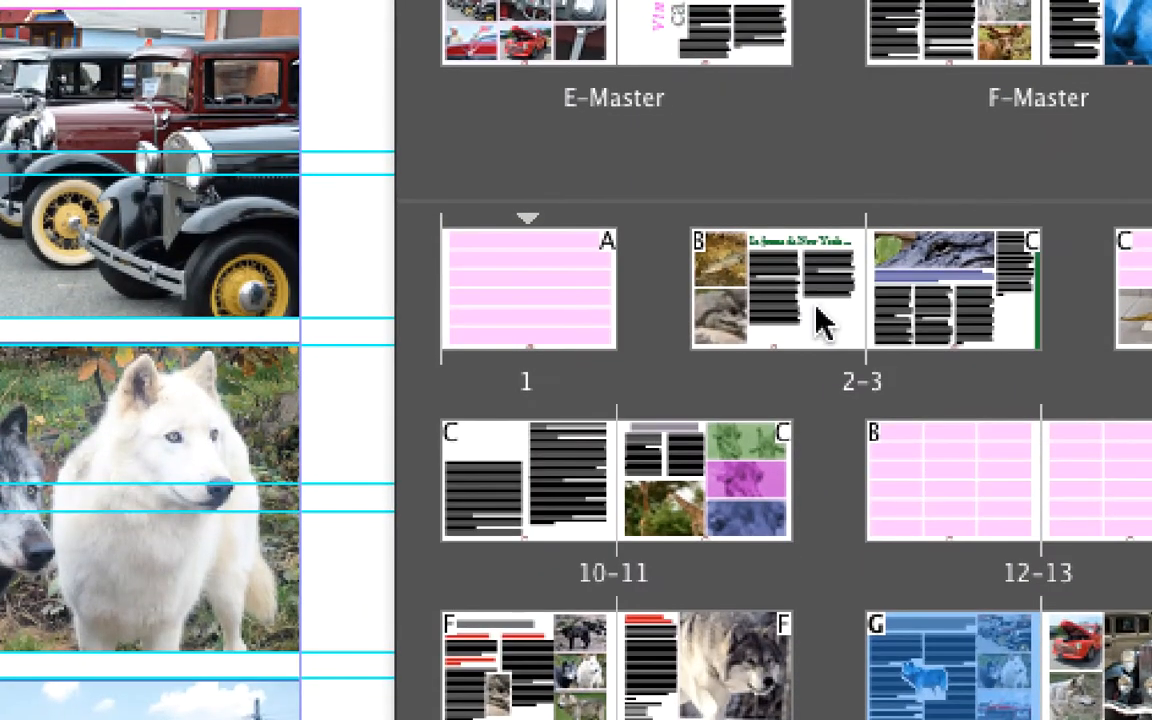
double_click(815, 313)
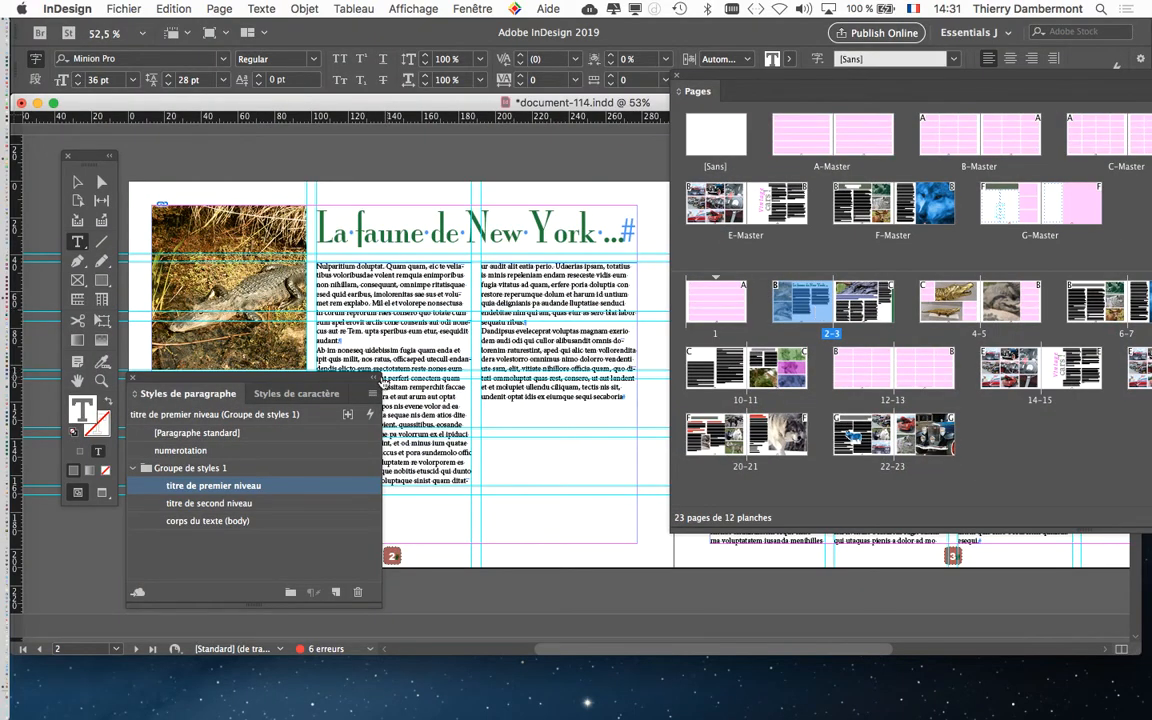
drag(350, 380, 388, 400)
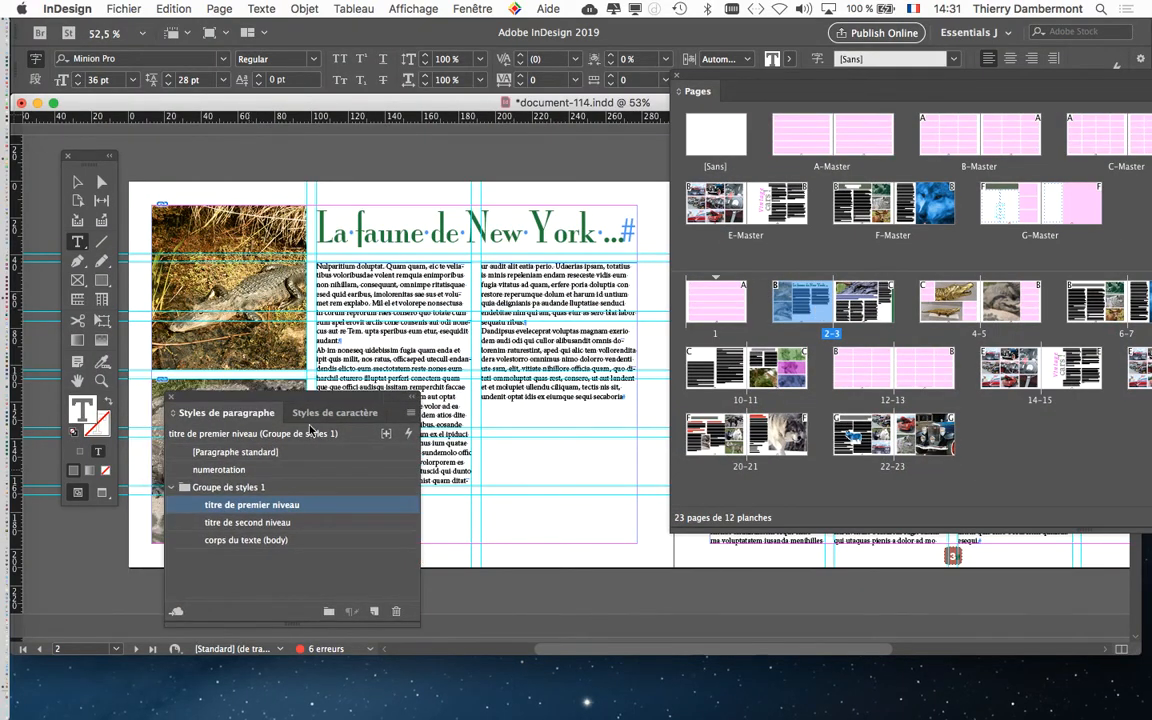
drag(303, 402, 450, 316)
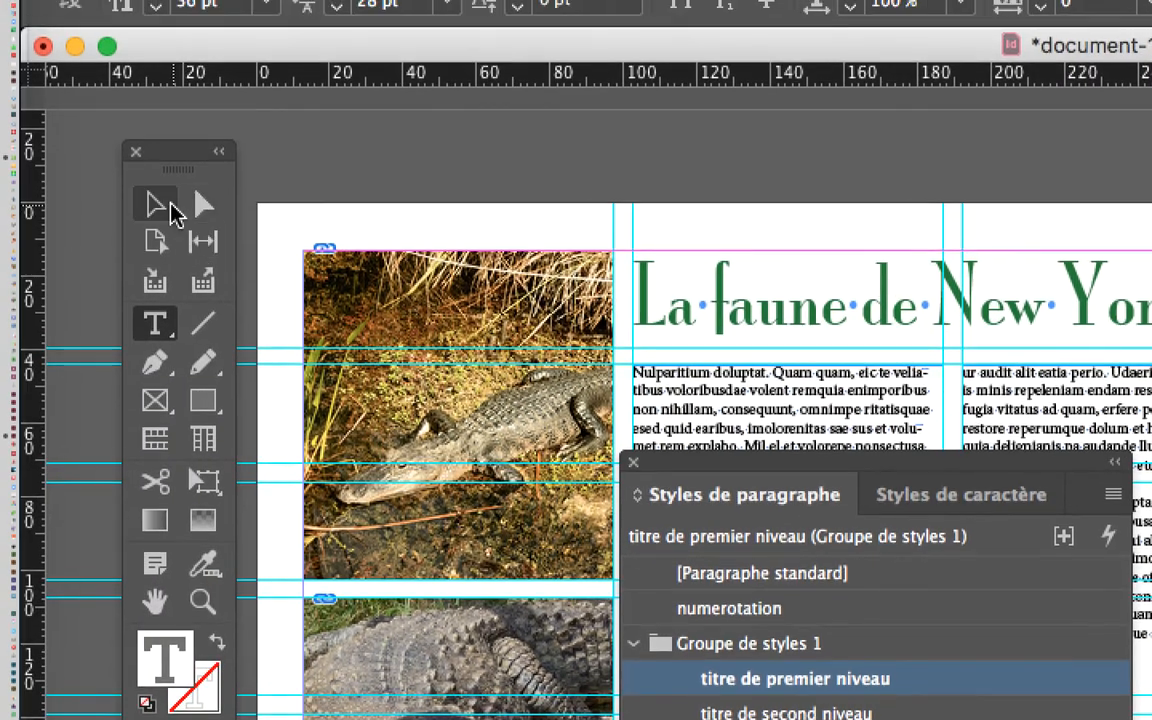
Try applying the object style "titre en début de page" to the frame of the "La faune de New York ..." title.
click(163, 206)
click(417, 249)
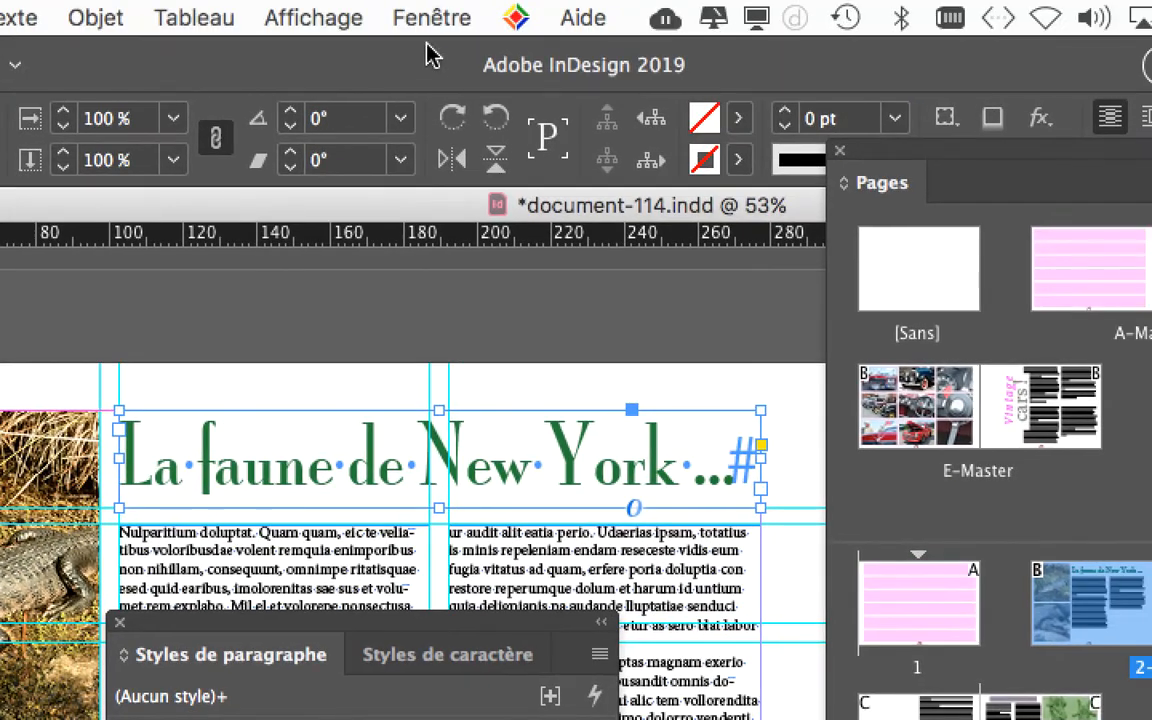
click(450, 18)
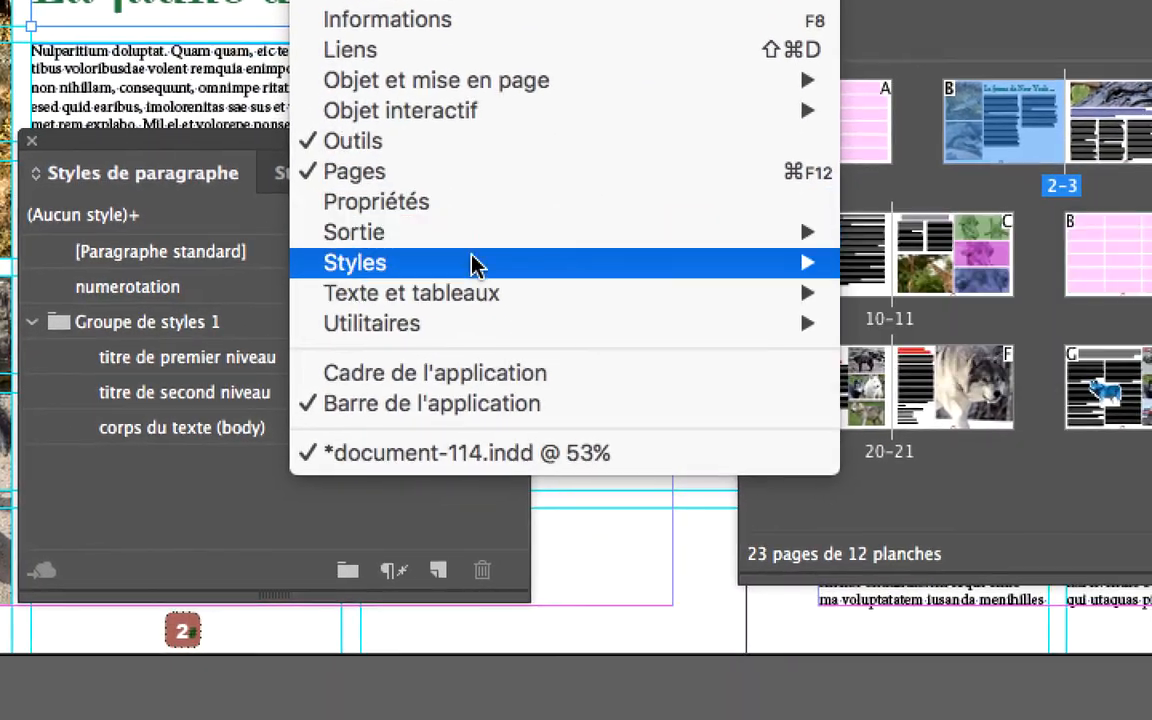
mouse_move(606, 262)
click(890, 263)
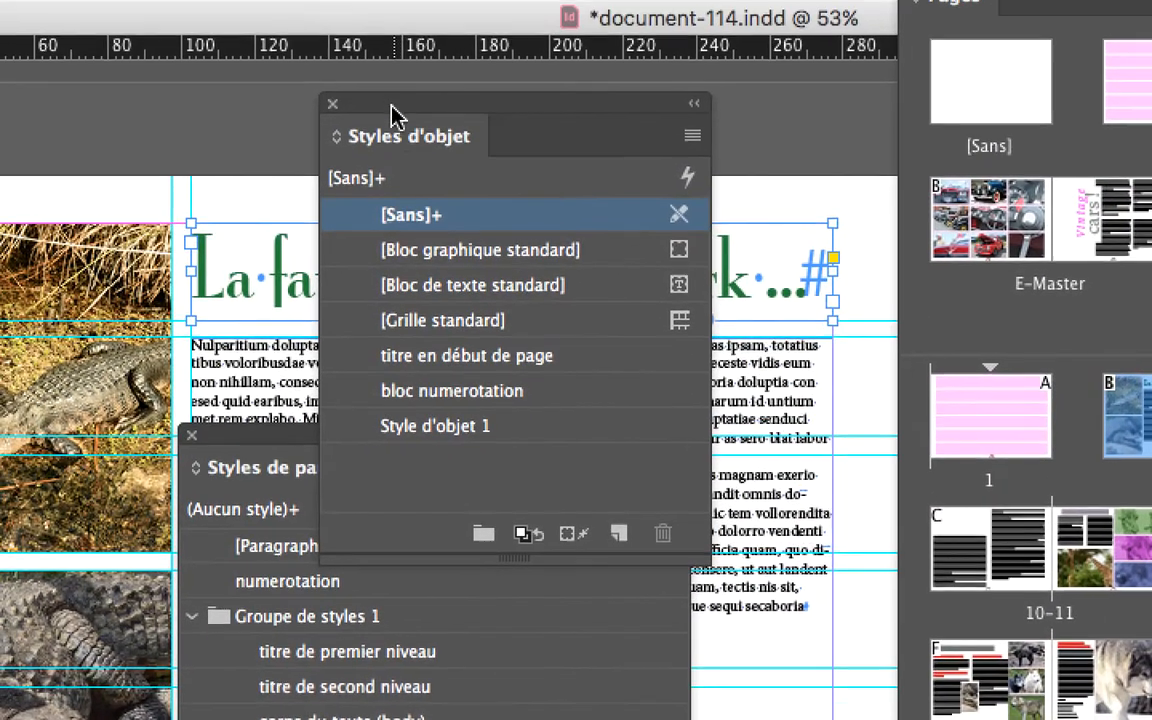
drag(392, 104, 532, 95)
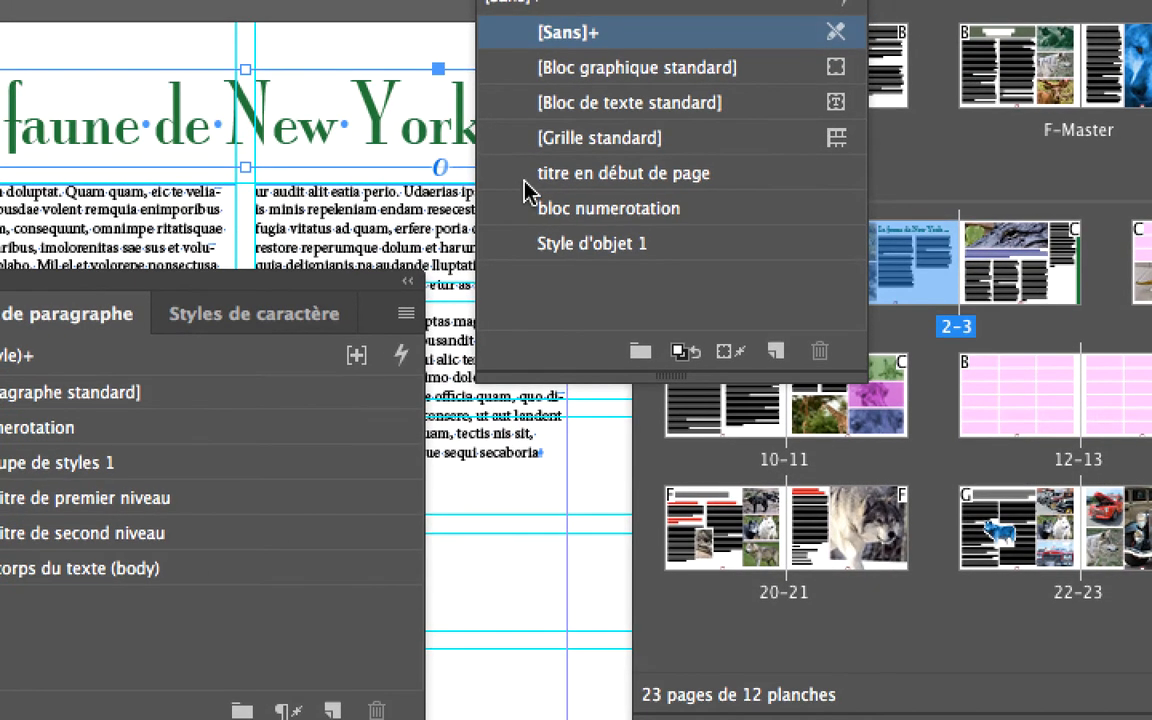
click(524, 188)
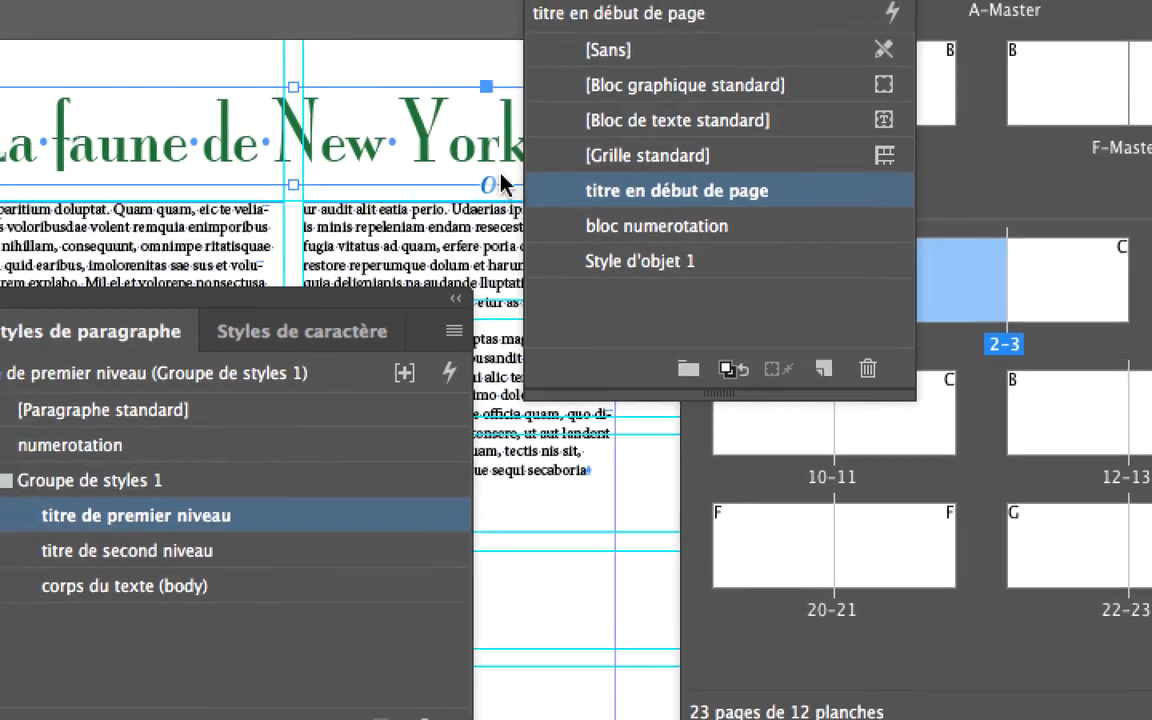
click(512, 98)
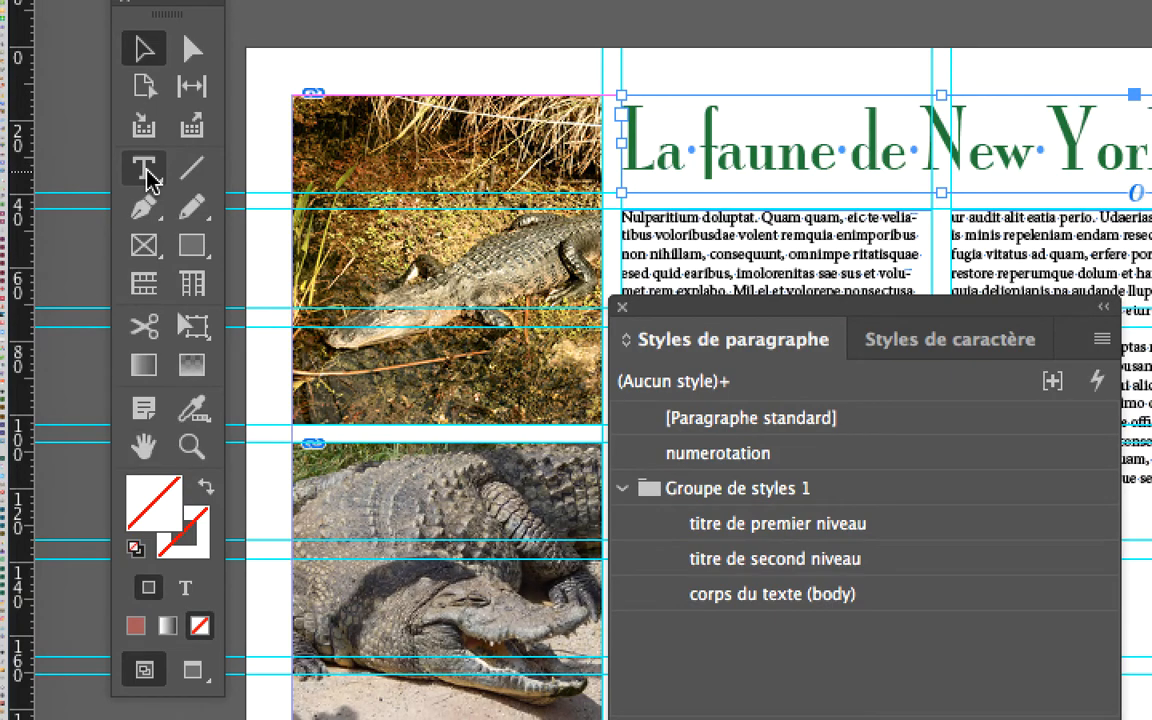
Try the paragraph style "titre de premier niveau" on the page 2 title text, and undo it.
click(147, 180)
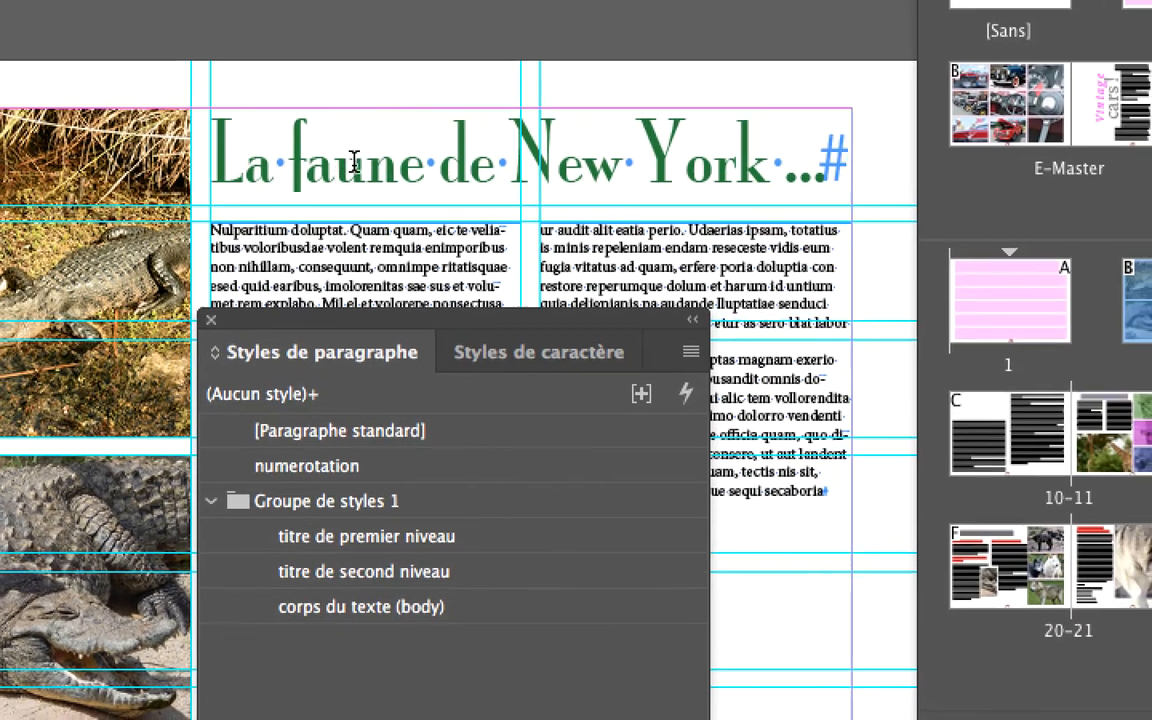
click(354, 160)
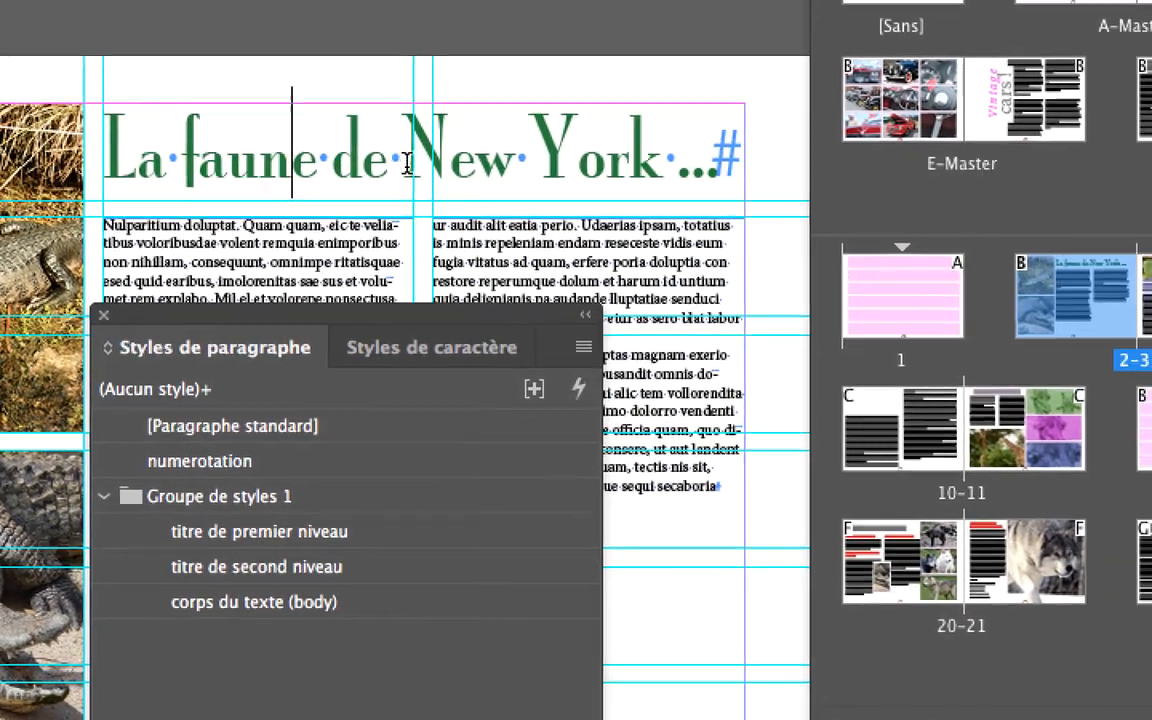
click(406, 163)
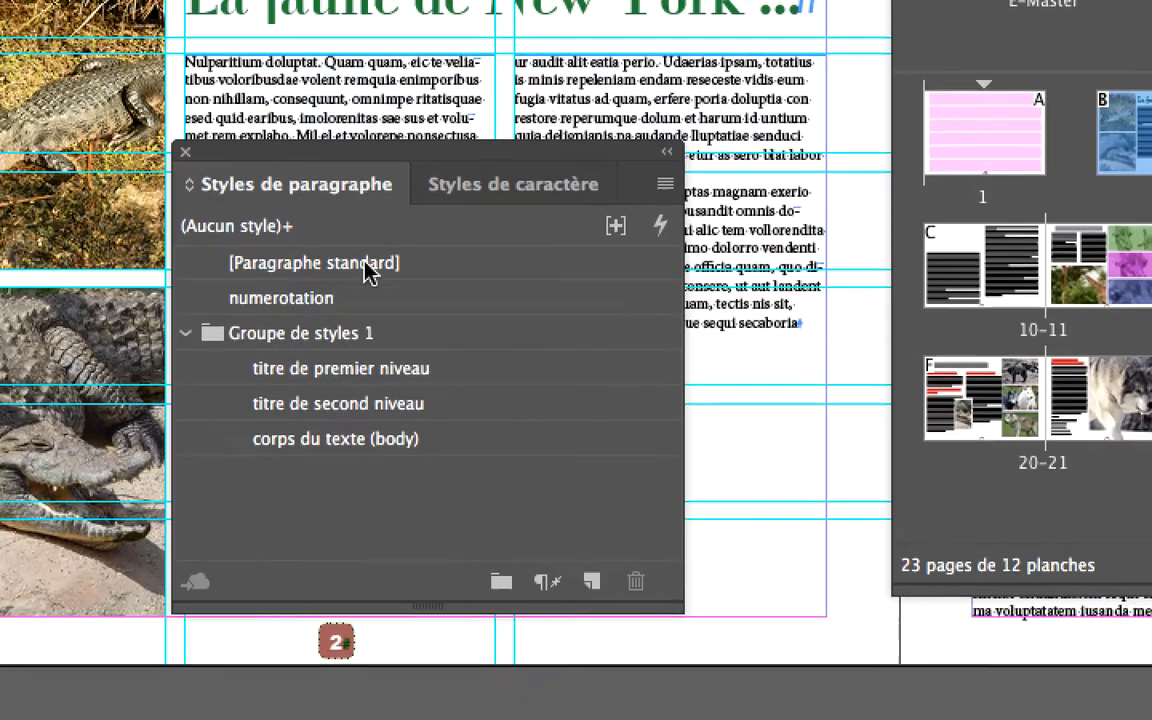
click(450, 378)
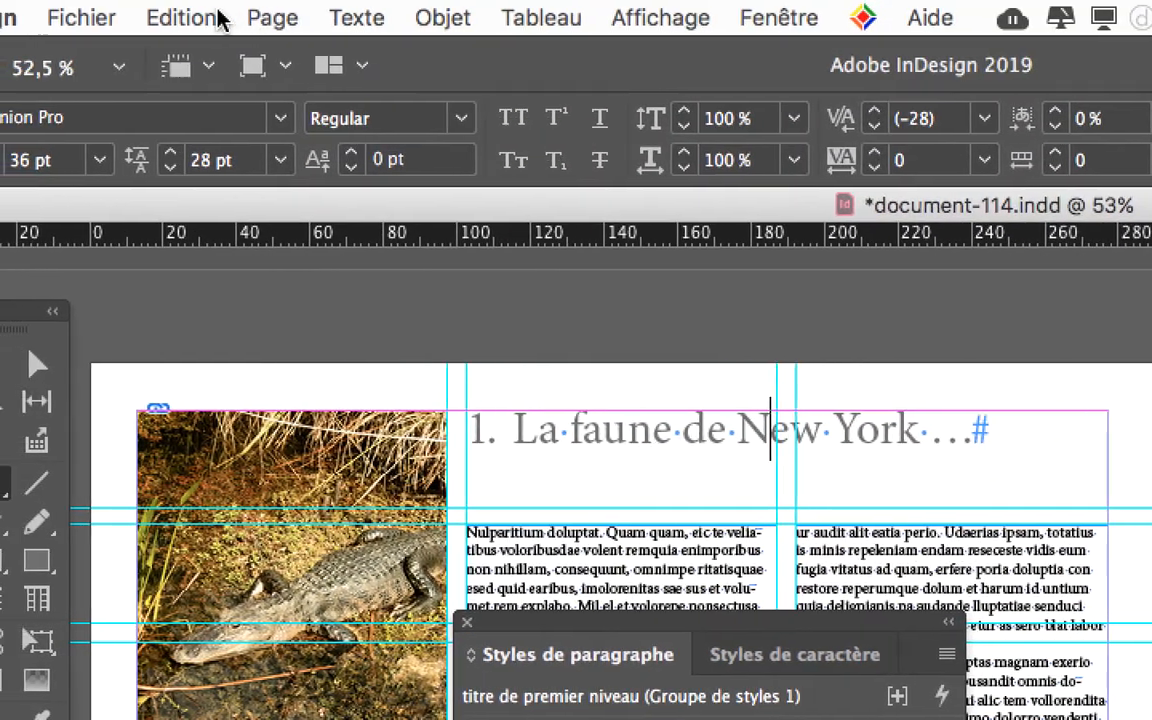
click(219, 19)
click(180, 52)
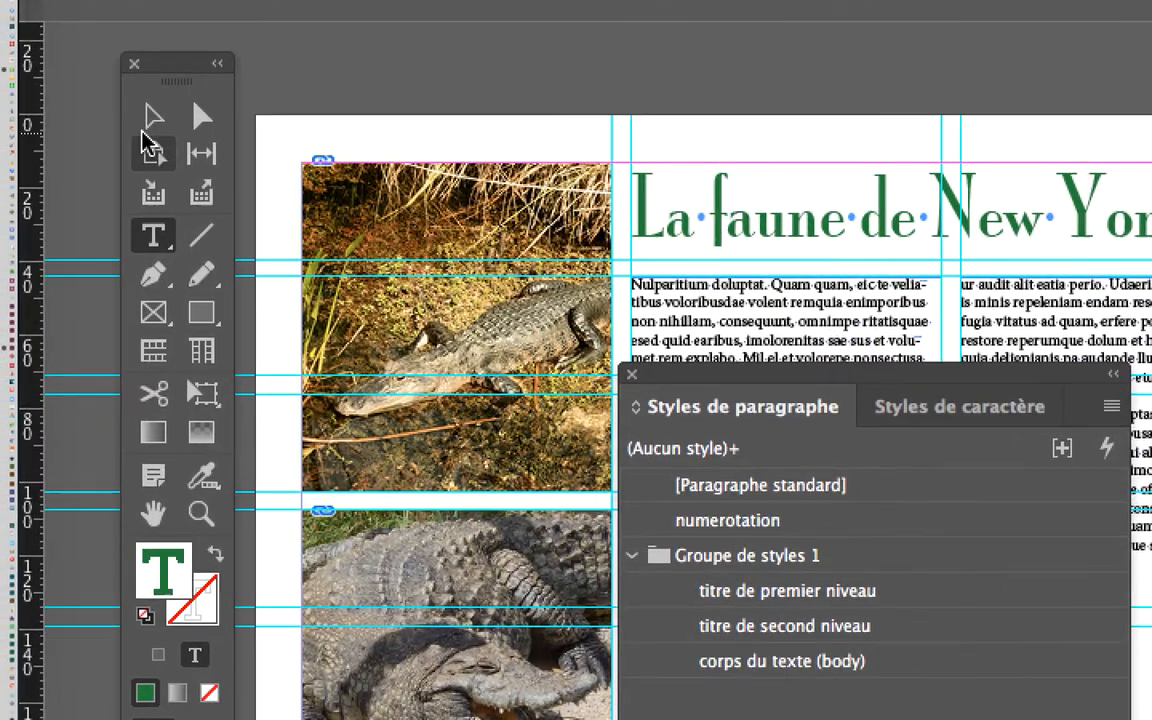
Select the frame of the "La faune de New York ..." title on page 2 and display Object Styles.
click(38, 281)
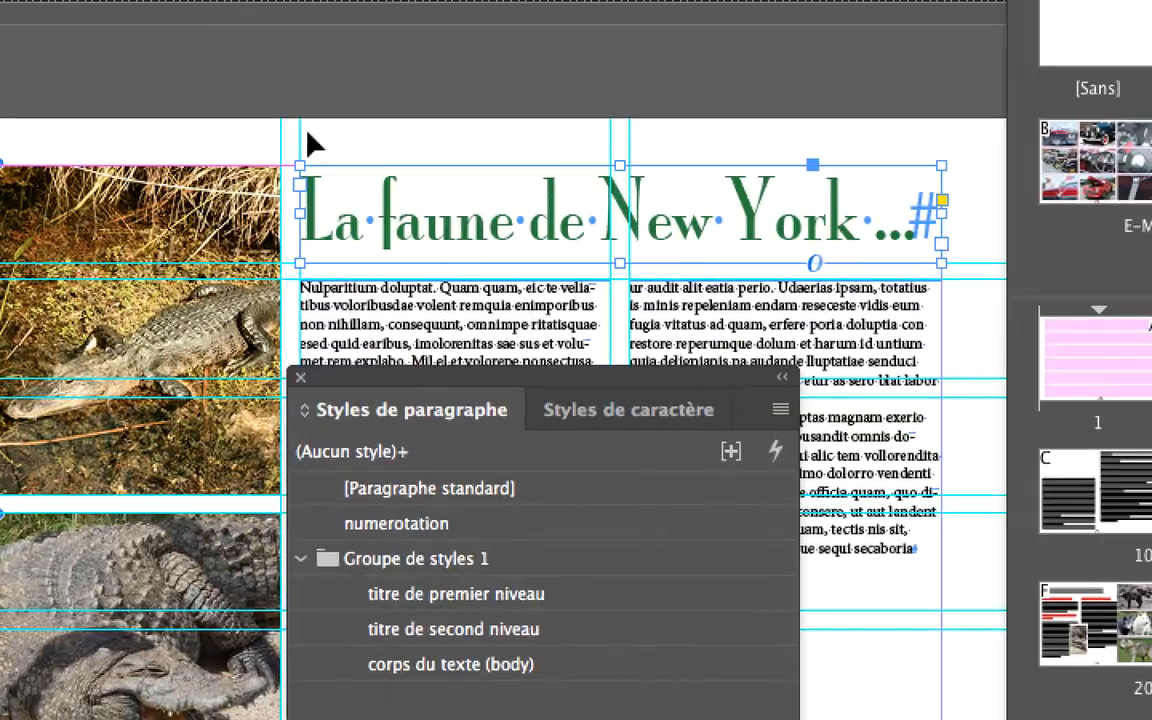
click(310, 131)
click(407, 179)
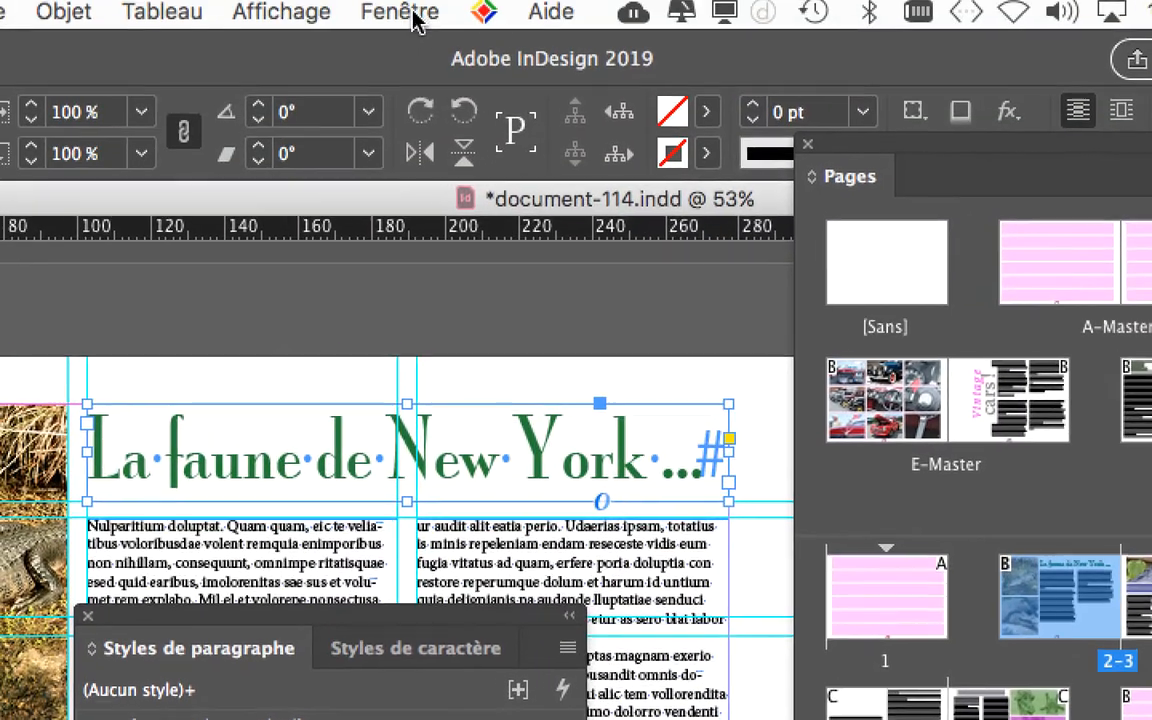
click(412, 14)
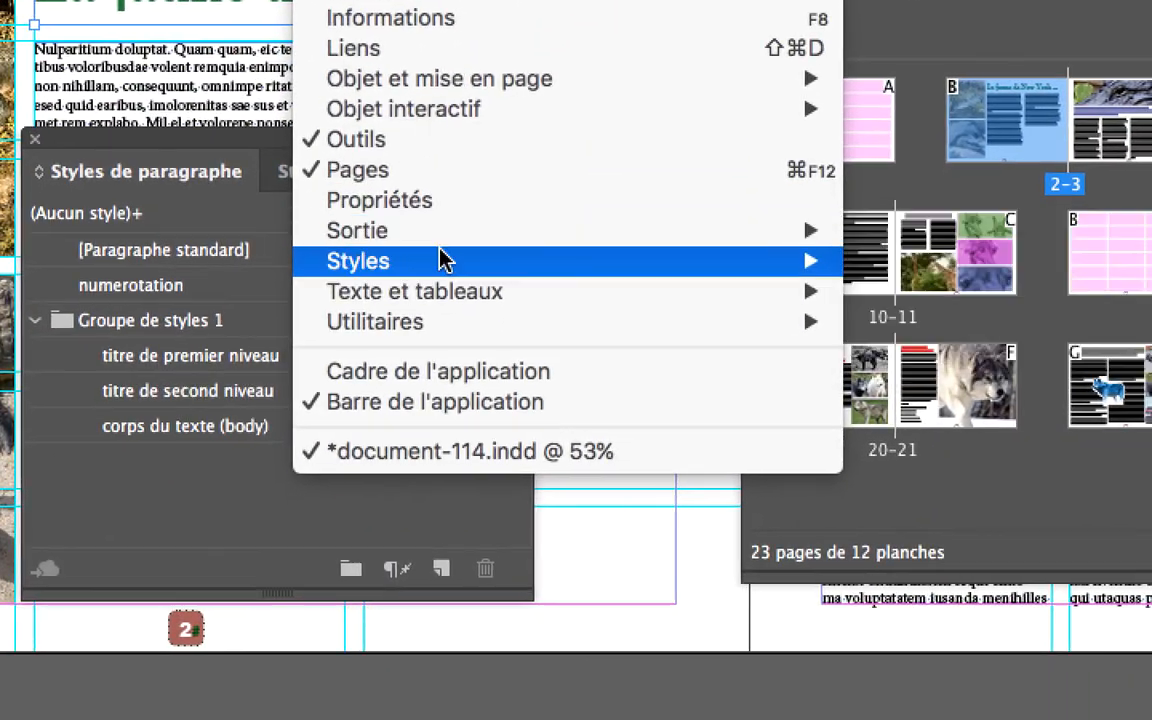
mouse_move(445, 260)
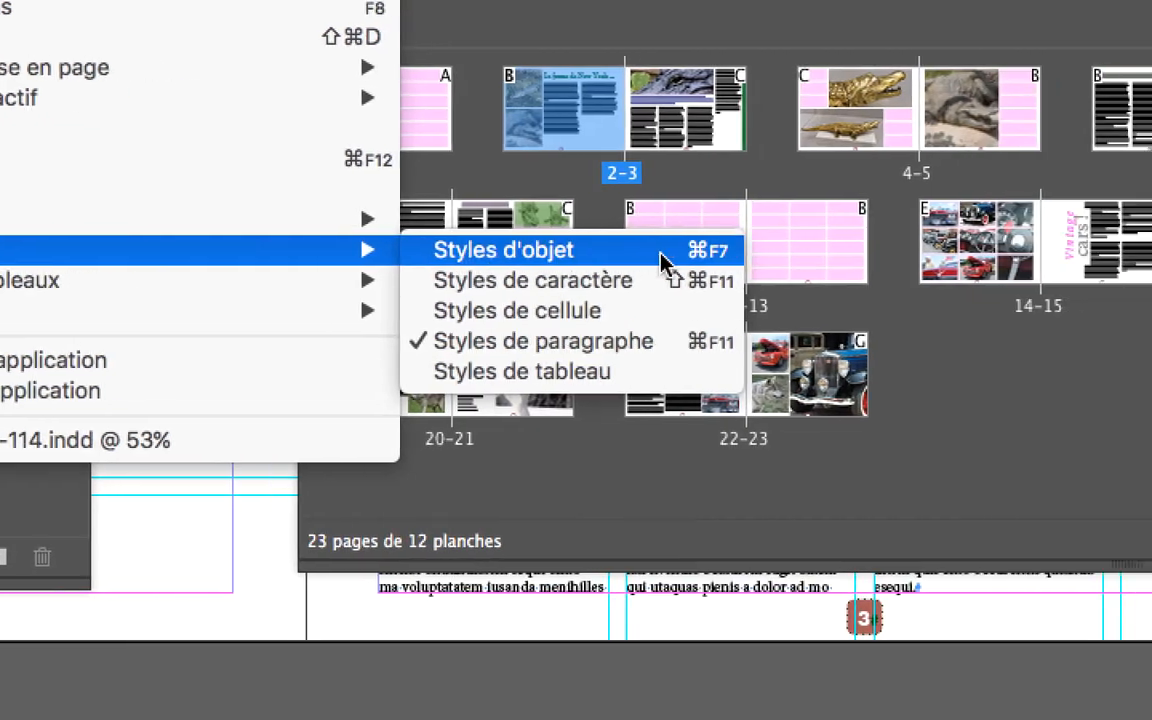
click(660, 255)
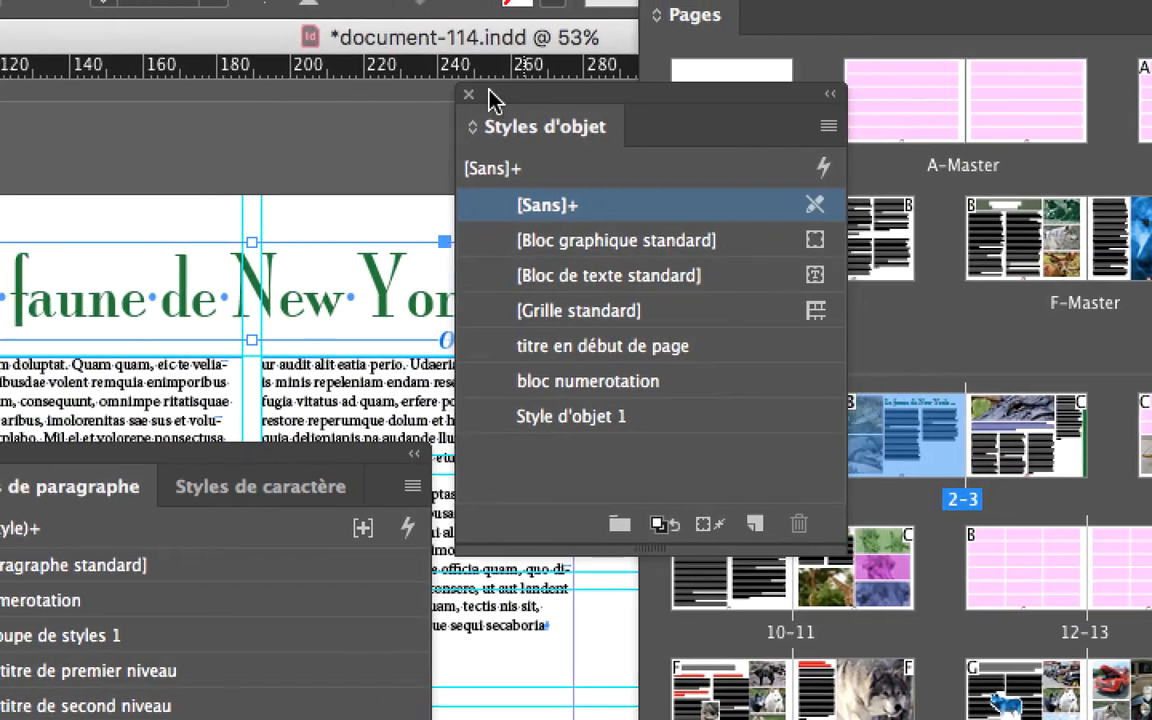
Apply the object style "titre en début de page" to the selected title frame, keeping the Object Styles panel clear of the title.
drag(490, 100, 347, 123)
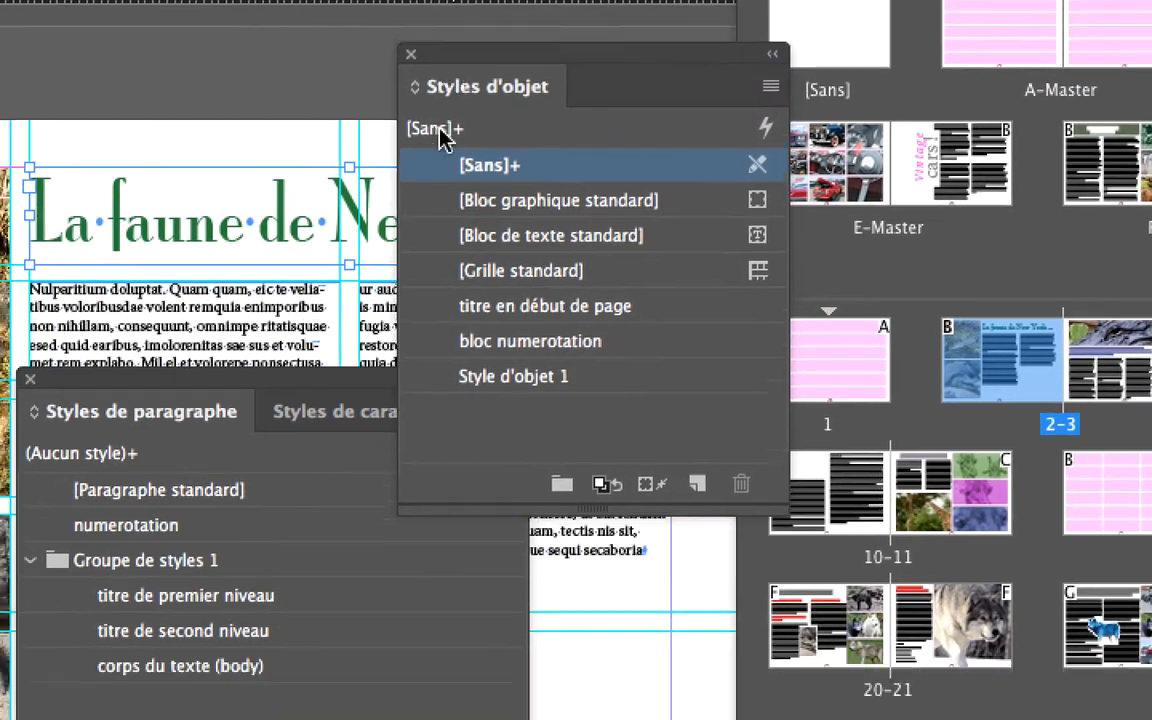
drag(442, 5, 432, 148)
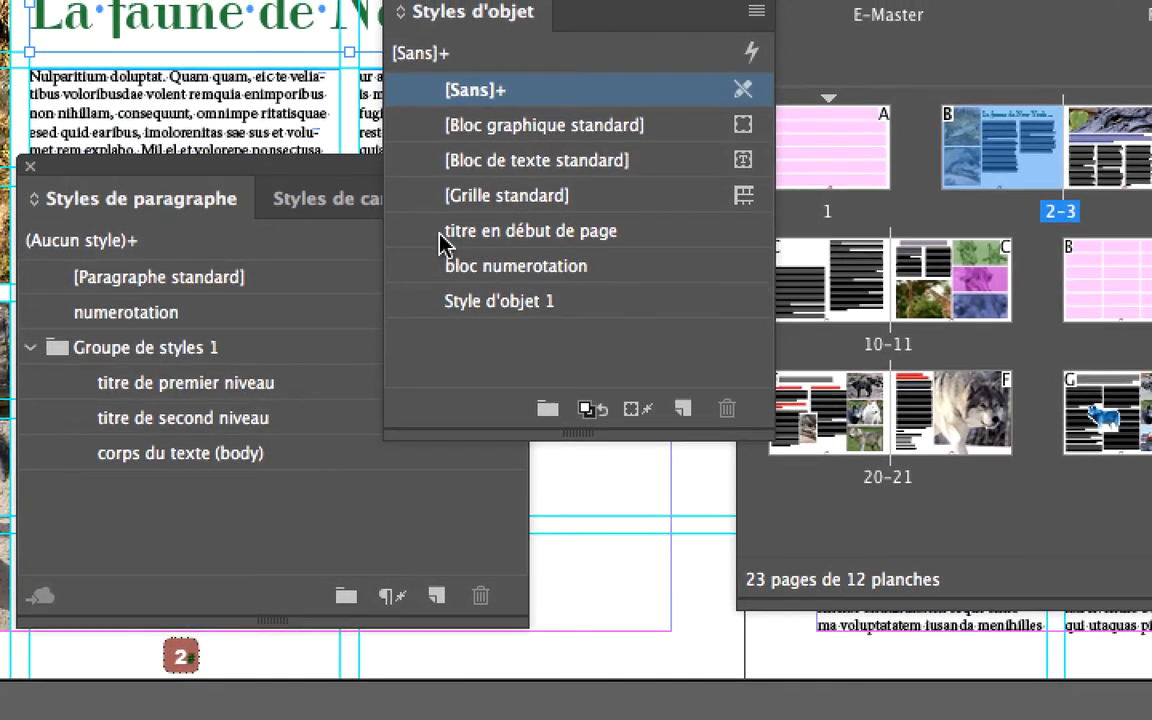
click(440, 236)
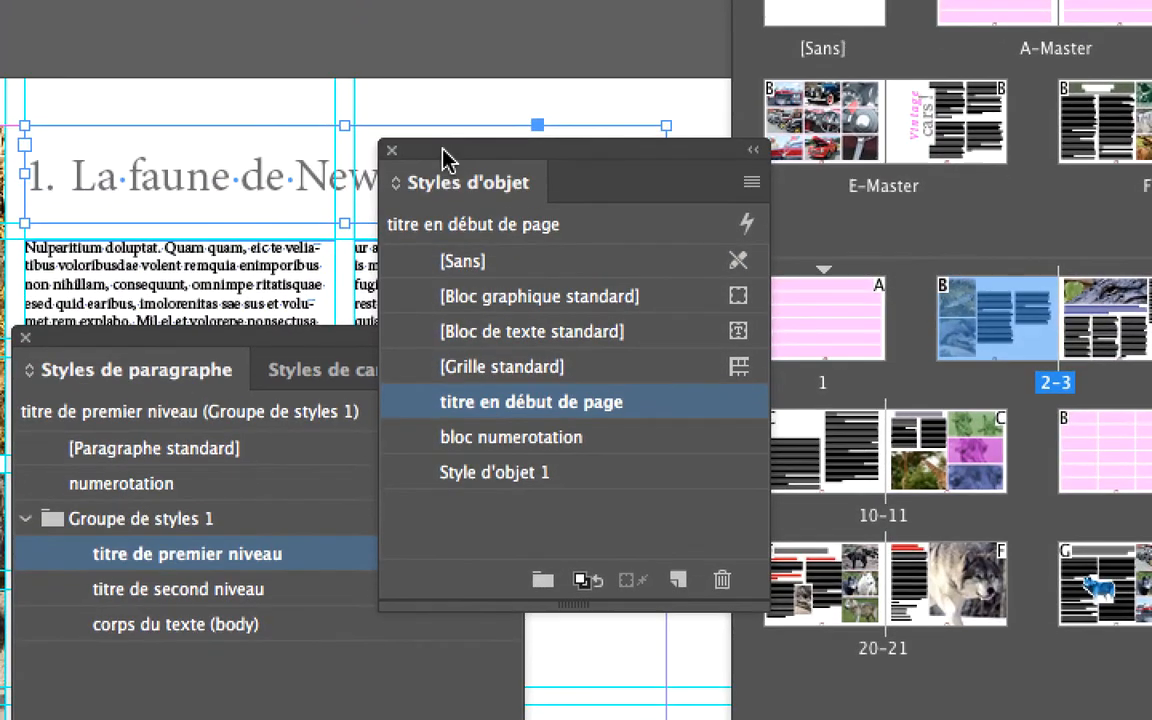
drag(445, 155, 540, 97)
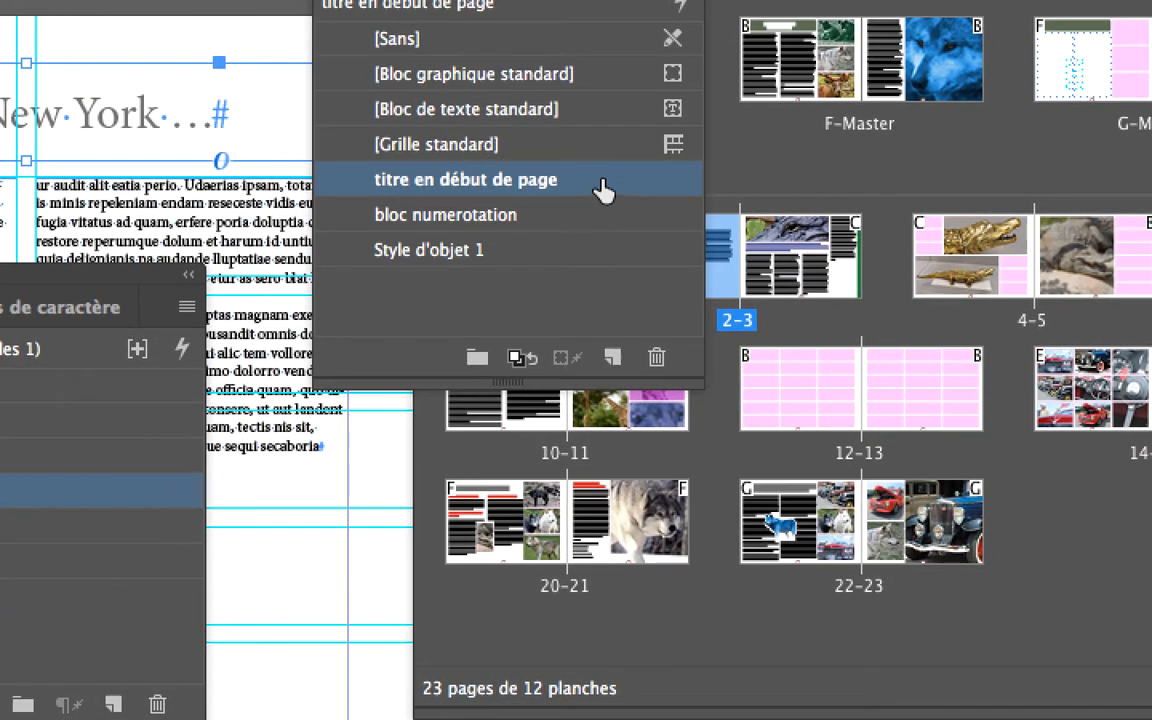
Open the options of the object style "titre en début de page" and display its "Options d'ajustement de bloc" settings.
double_click(603, 190)
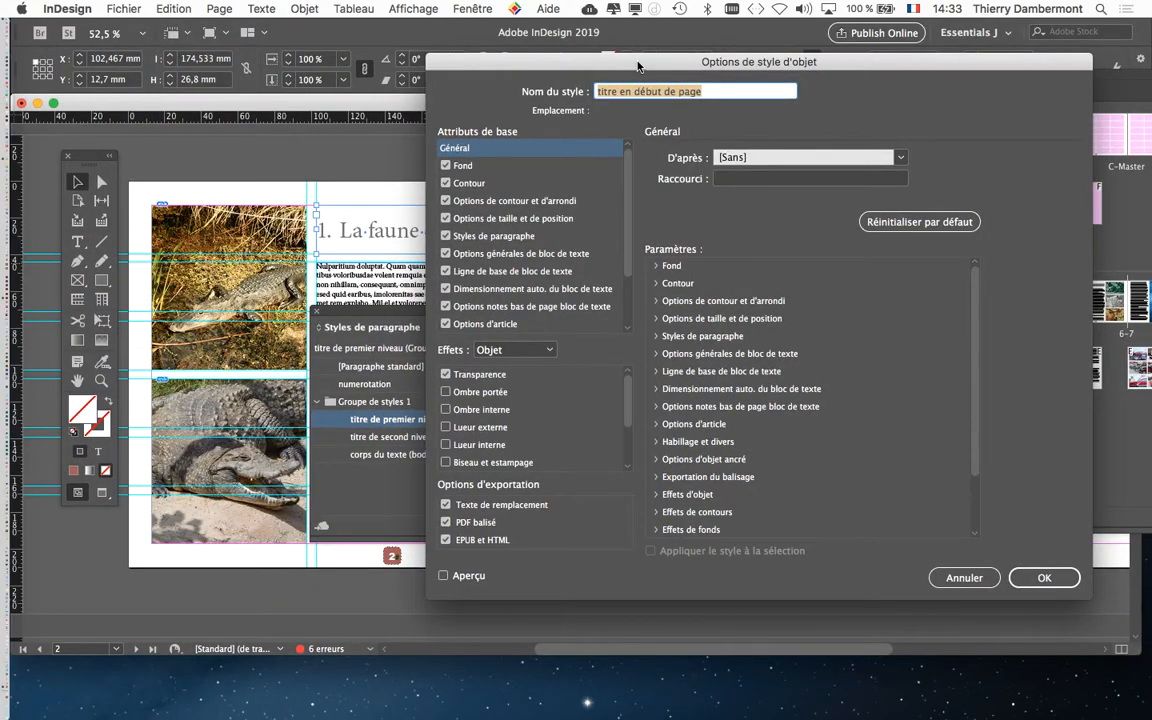
drag(637, 66, 657, 121)
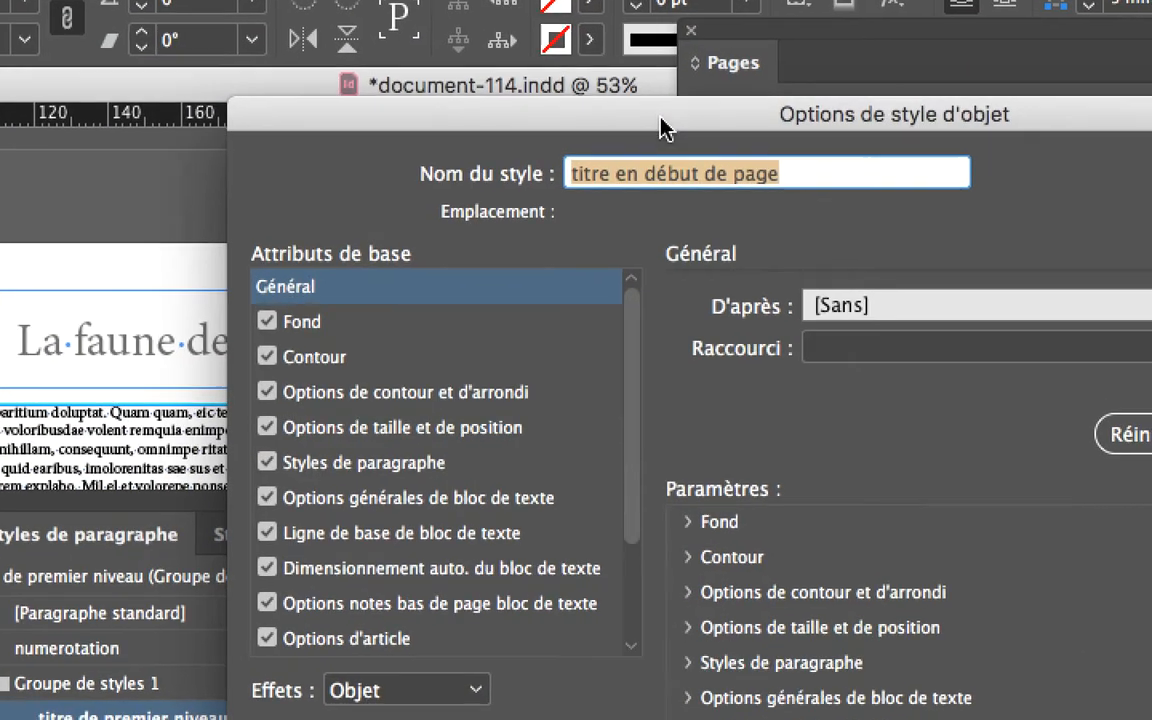
click(734, 150)
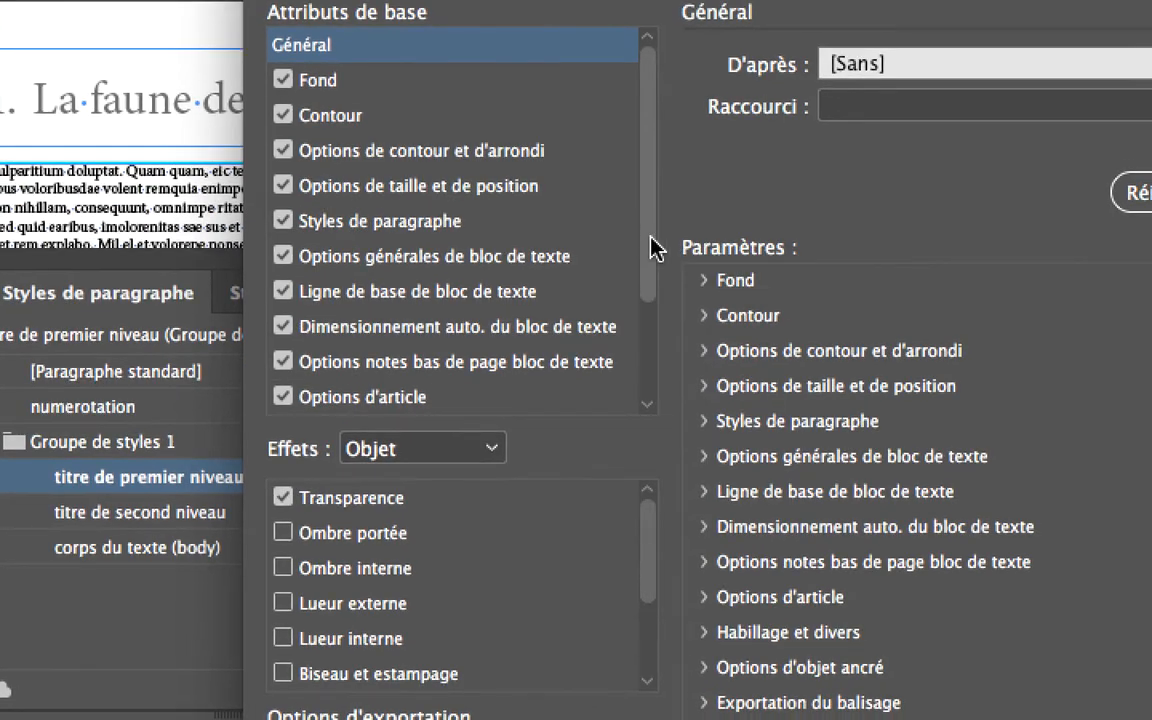
drag(650, 248, 649, 339)
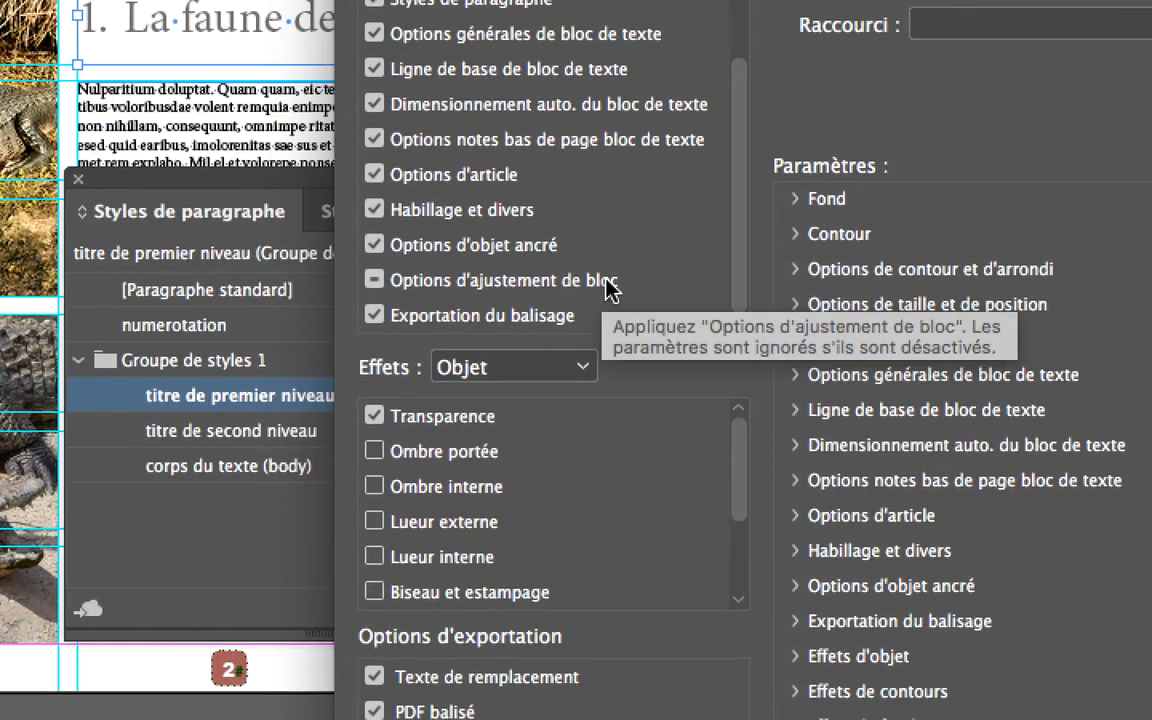
click(519, 293)
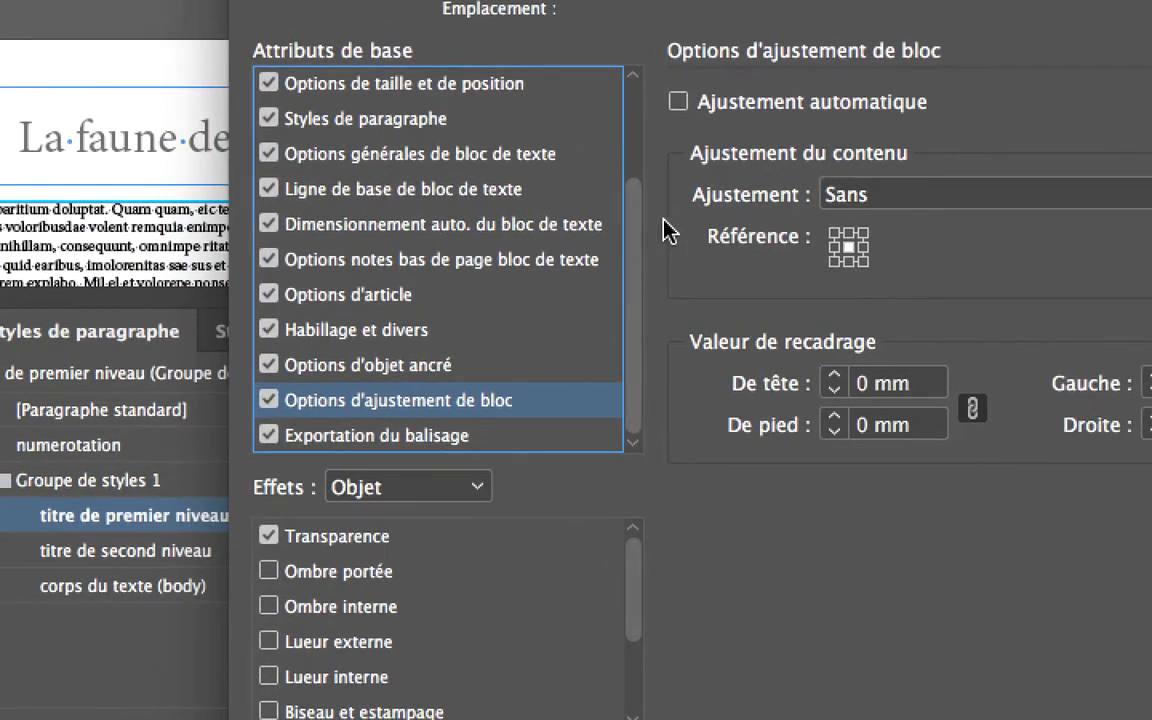
Display the "Options générales de bloc de texte" settings, and set the "Options d'ajustement de bloc" attribute back to ignored.
scroll(663, 226, up, 3)
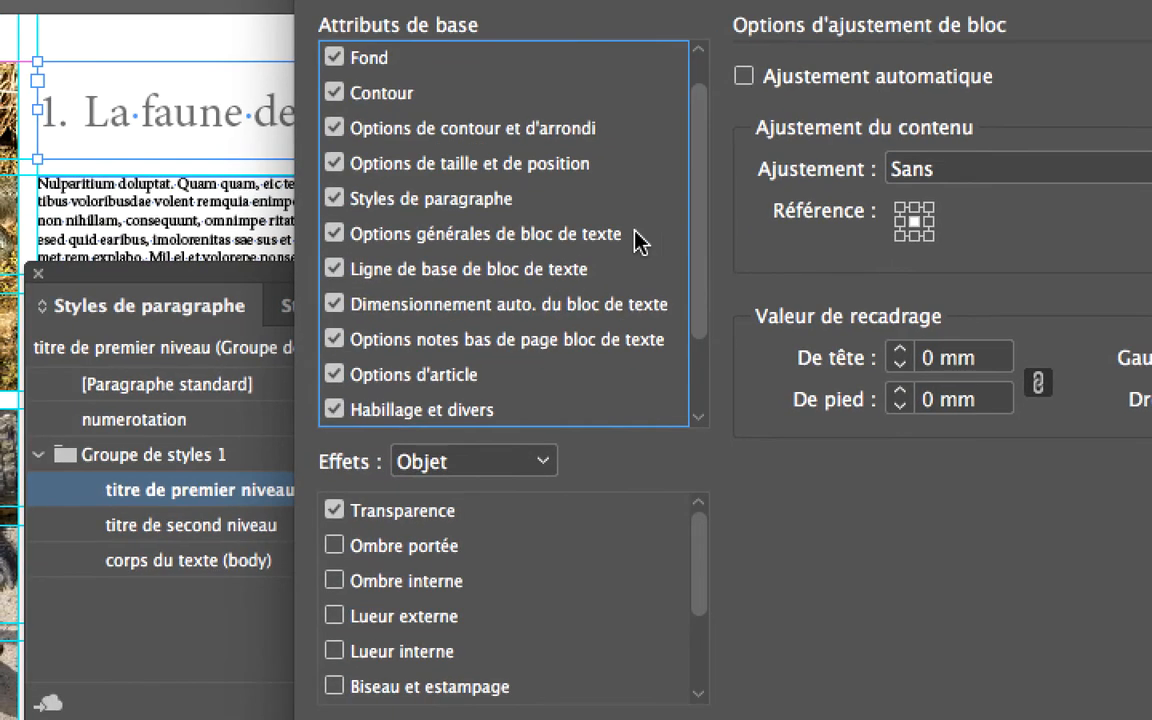
click(640, 266)
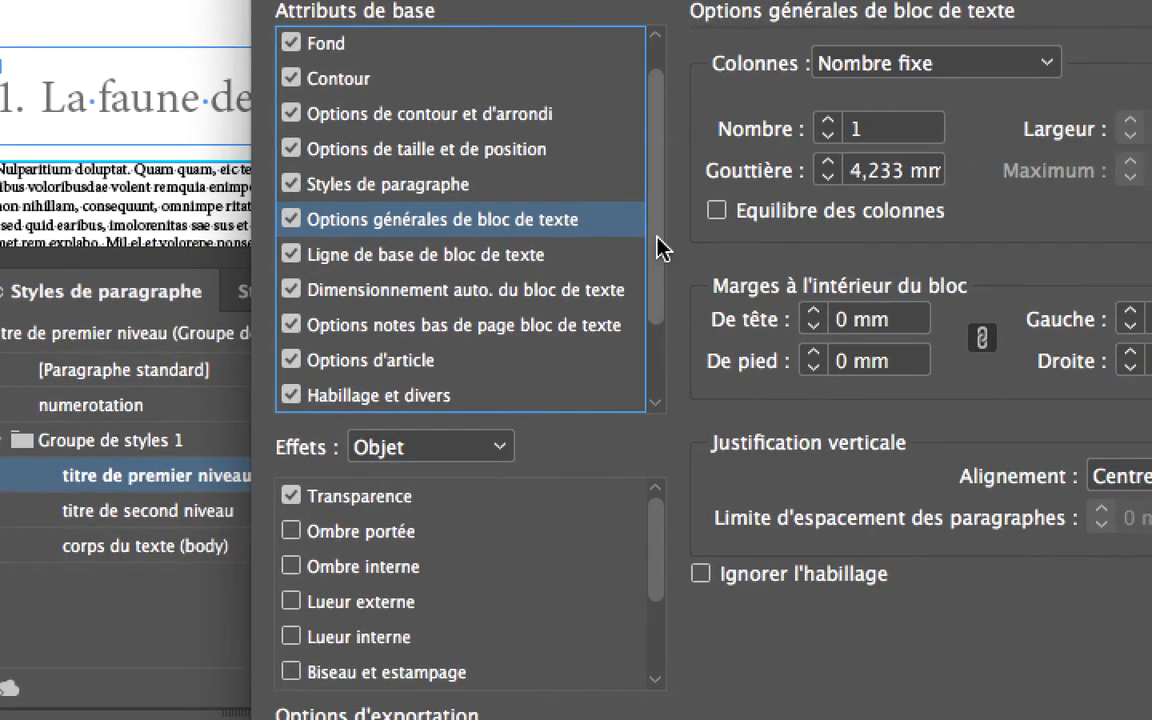
drag(657, 237, 644, 456)
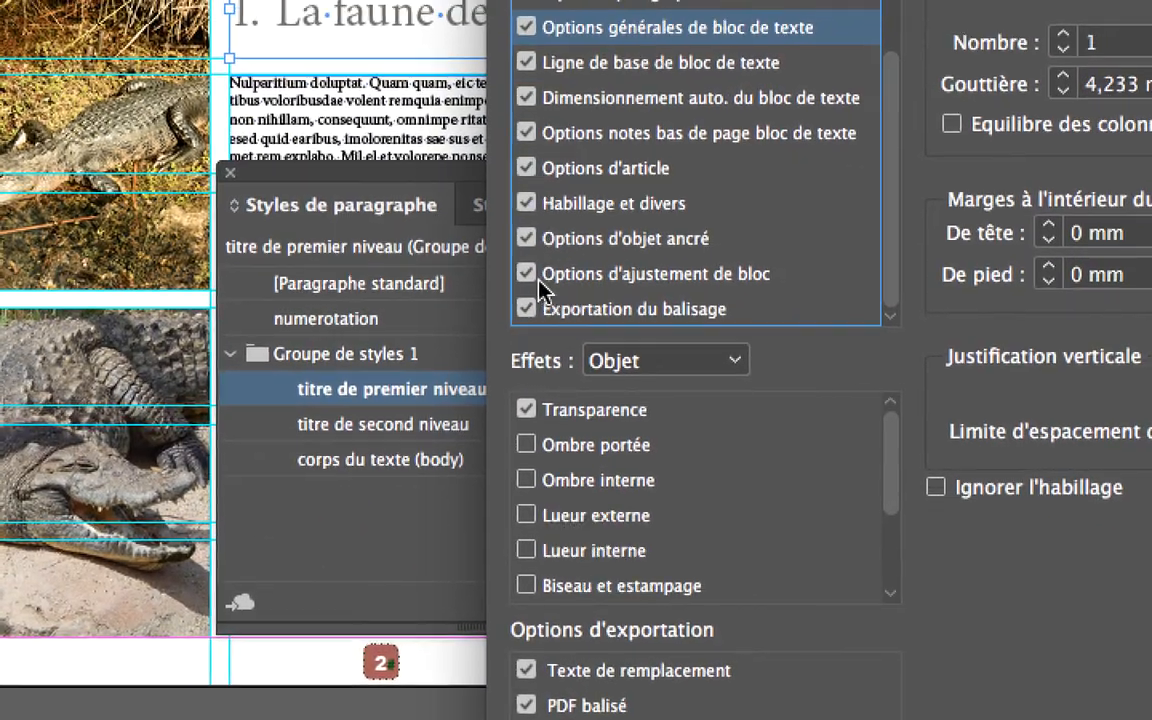
click(294, 360)
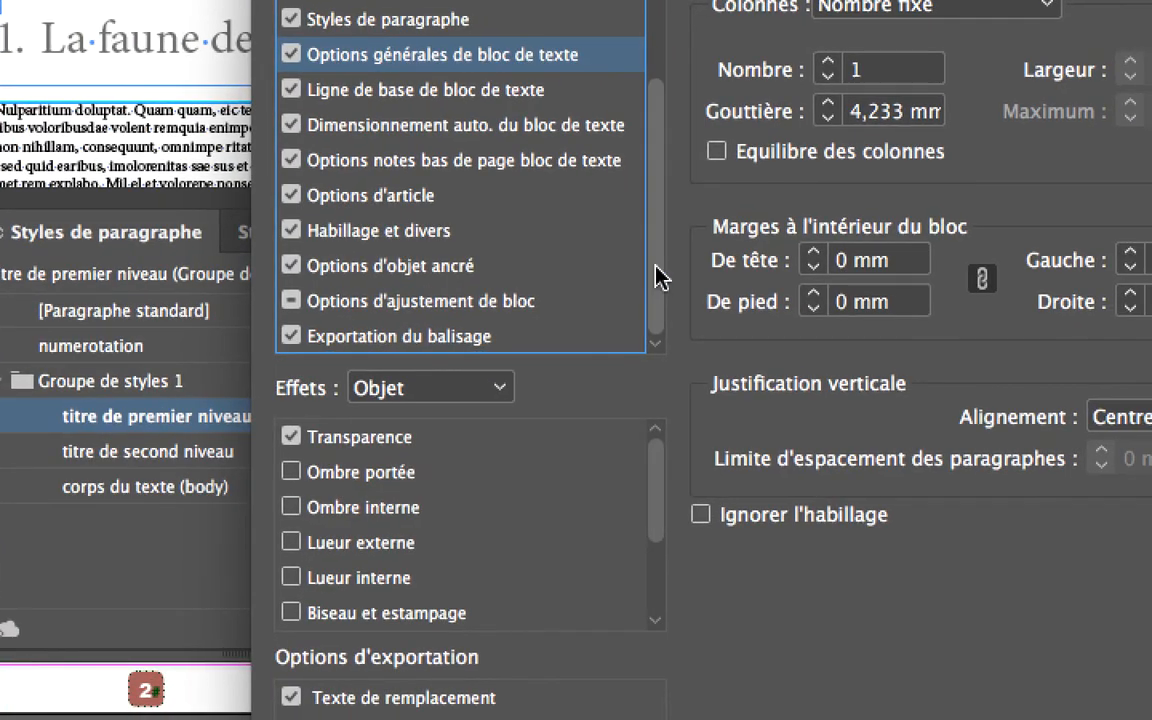
Display the "Styles de paragraphe" settings of the object style to check which paragraph style it applies.
drag(656, 266, 657, 106)
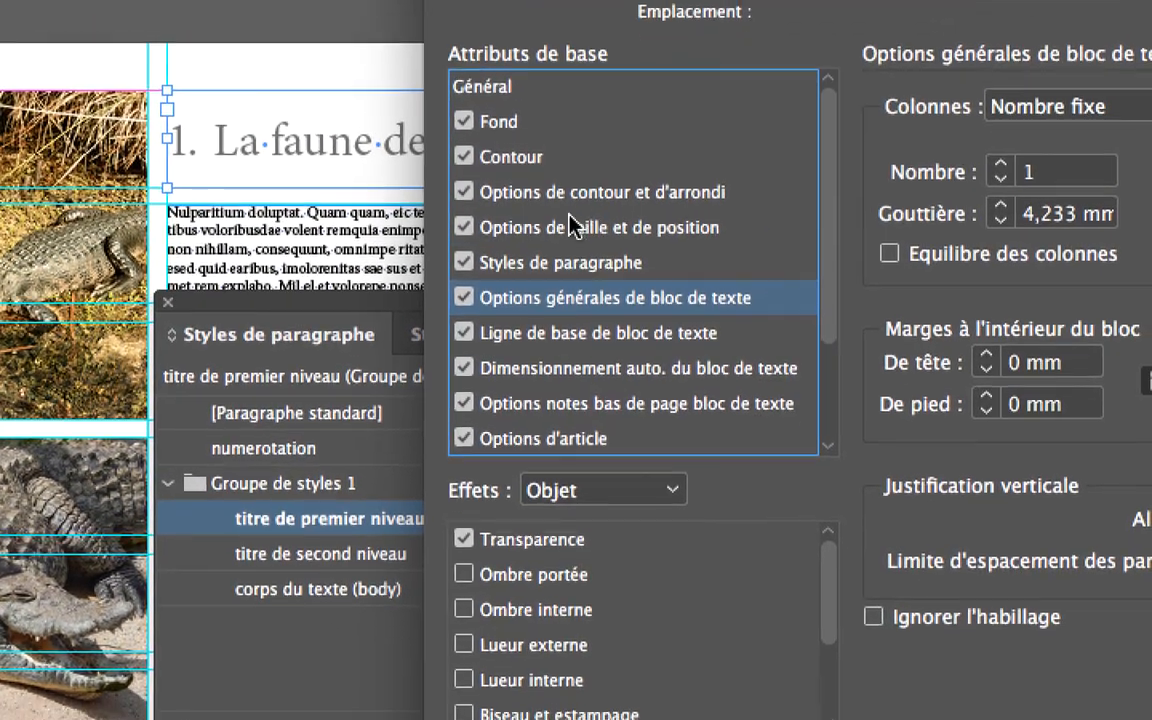
click(576, 241)
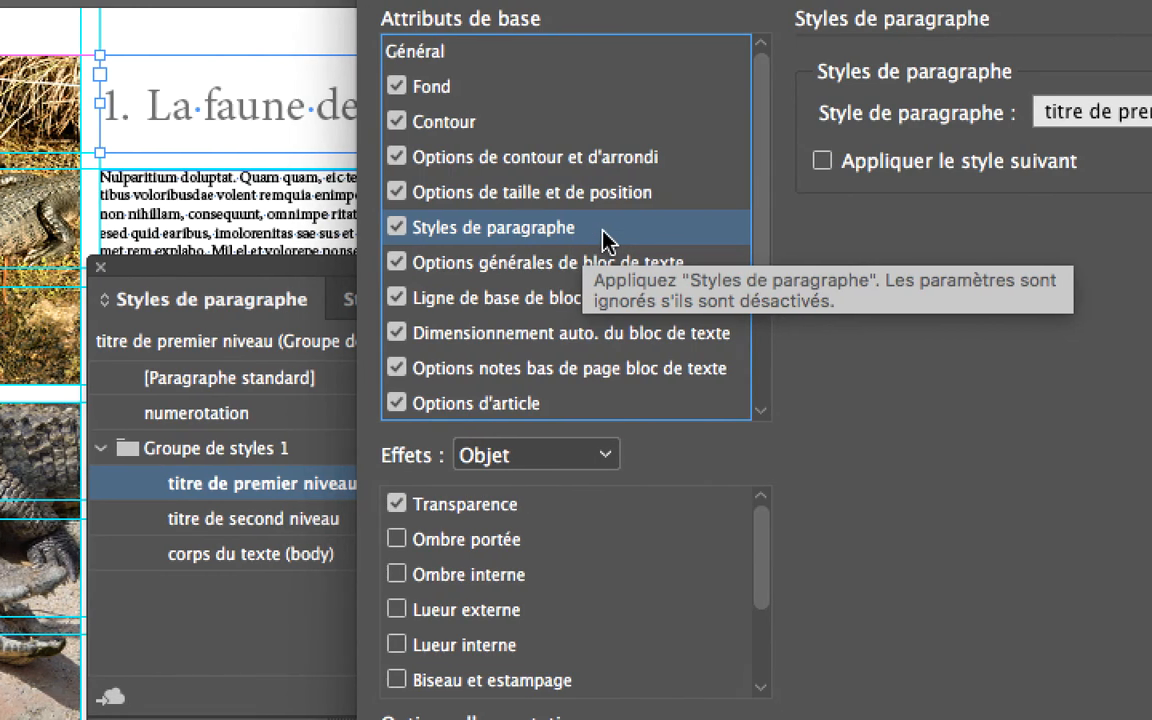